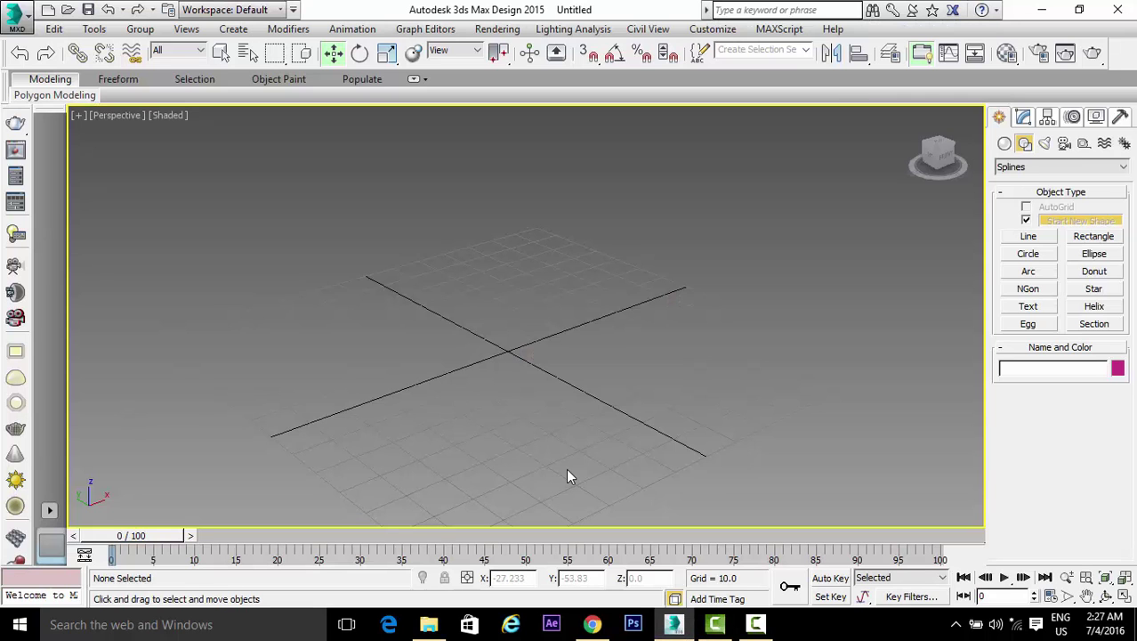
Restore the four-viewport layout, then maximize the Top view of the empty scene
key(alt+w)
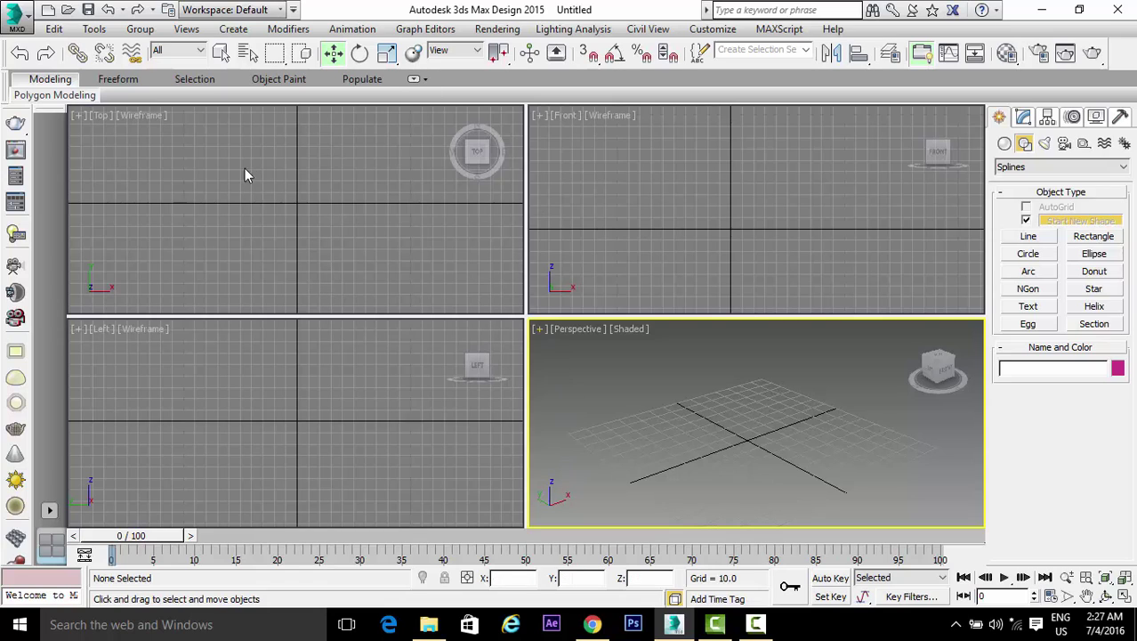
click(238, 210)
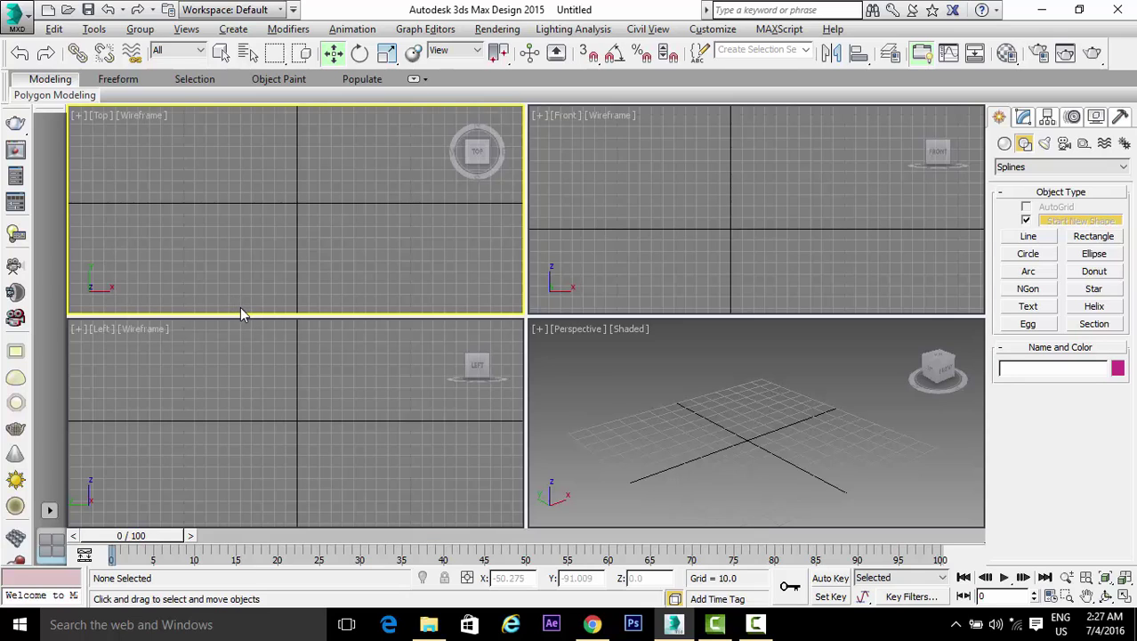
key(alt+w)
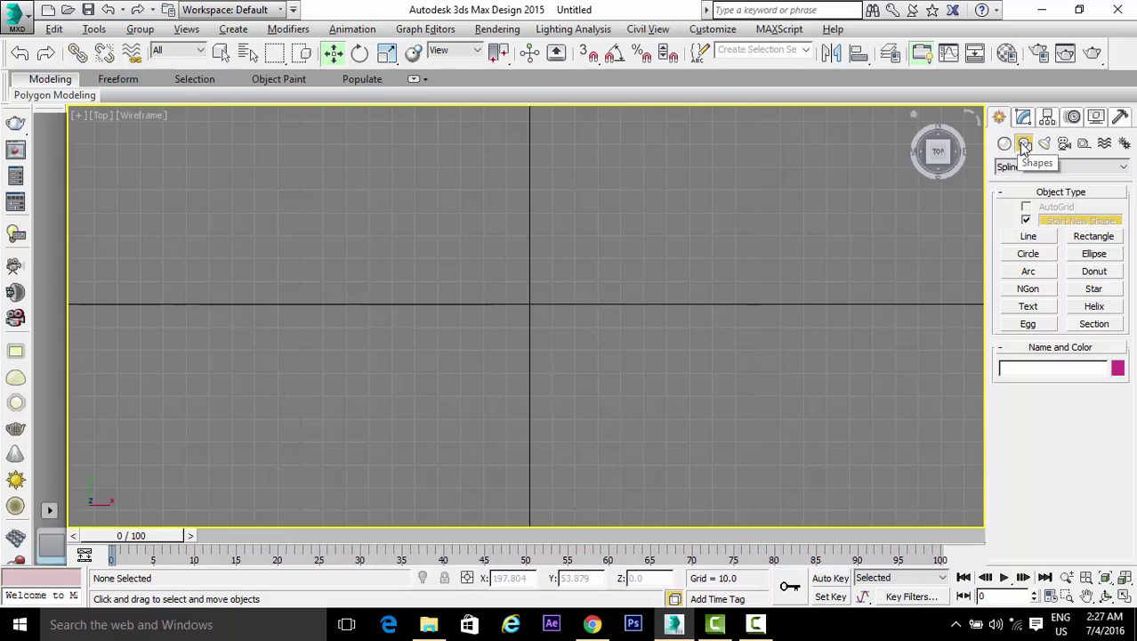
Draw Circle001 (radius 36.738) centred on the origin, then maximize the Front view
click(1031, 256)
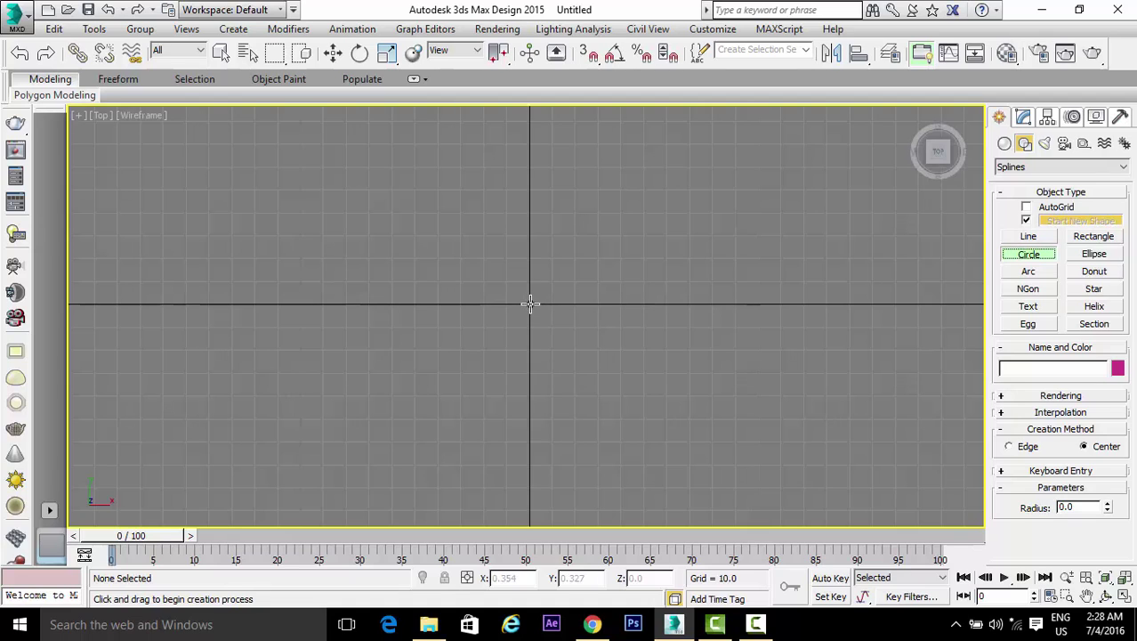
drag(530, 303, 571, 377)
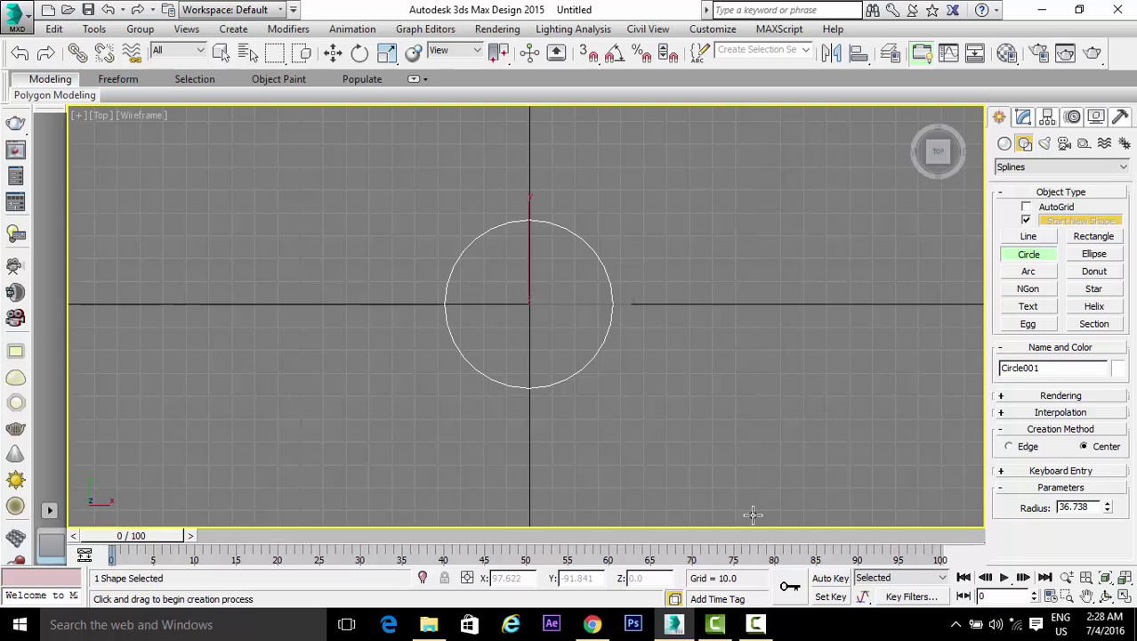
key(alt+w)
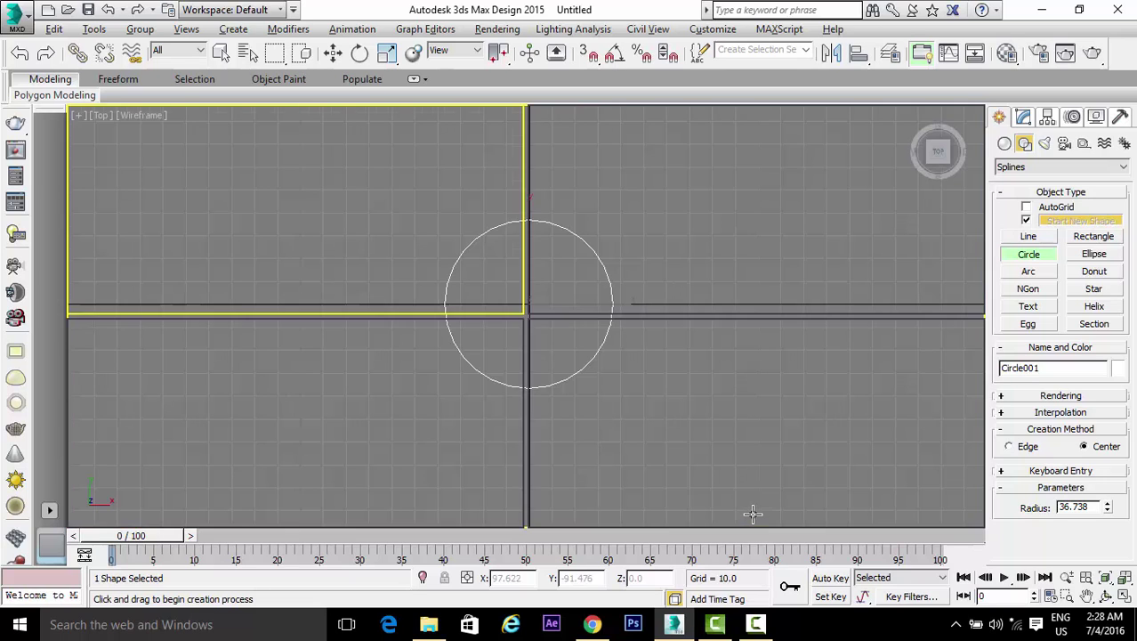
click(643, 217)
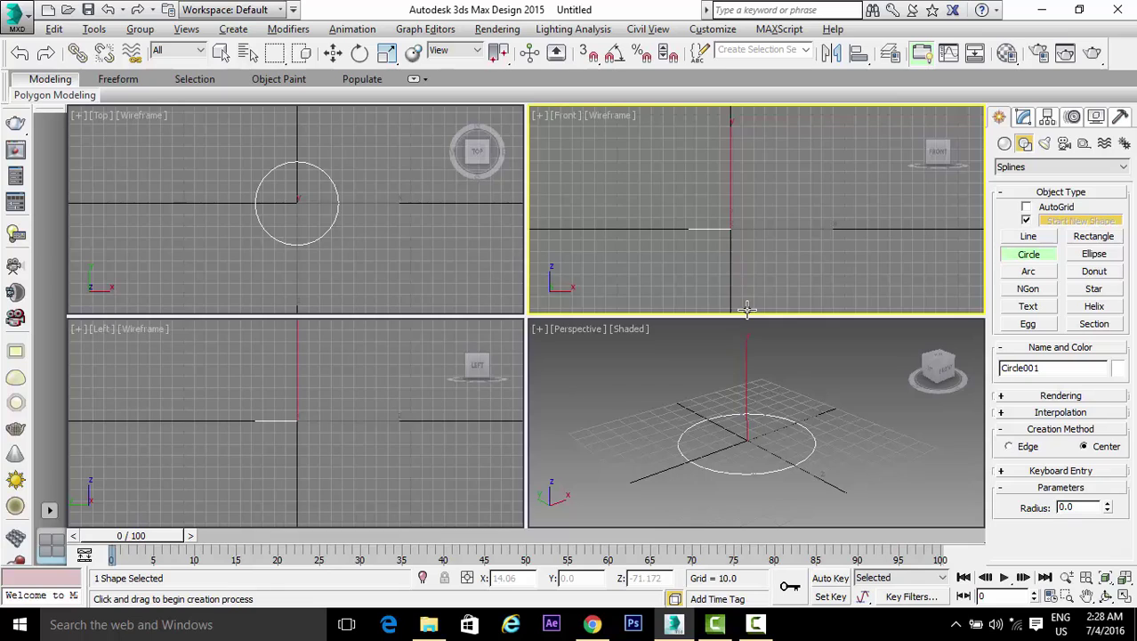
key(alt+w)
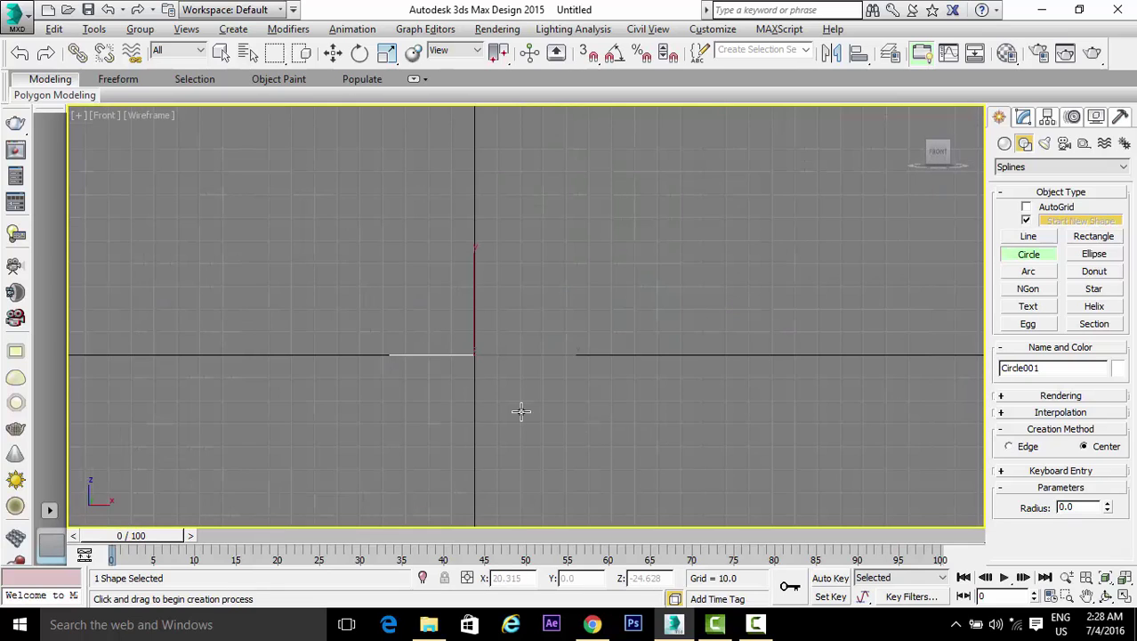
Shift-move the circle into 5 stacked copies, then lift the top three about 32 units
key(w)
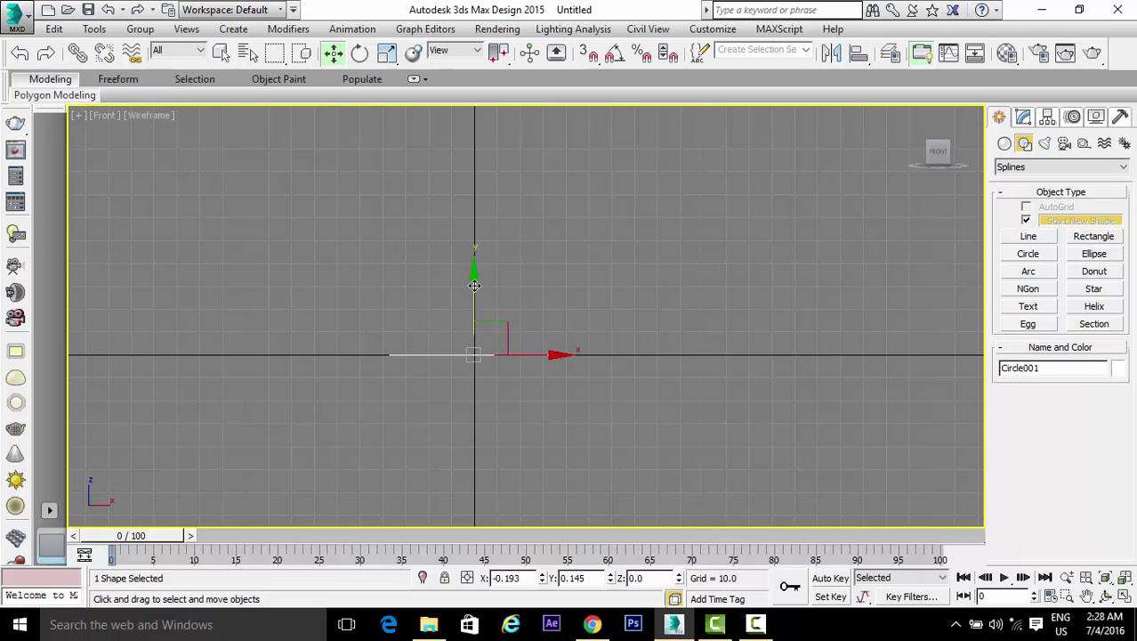
drag(475, 283, 470, 274)
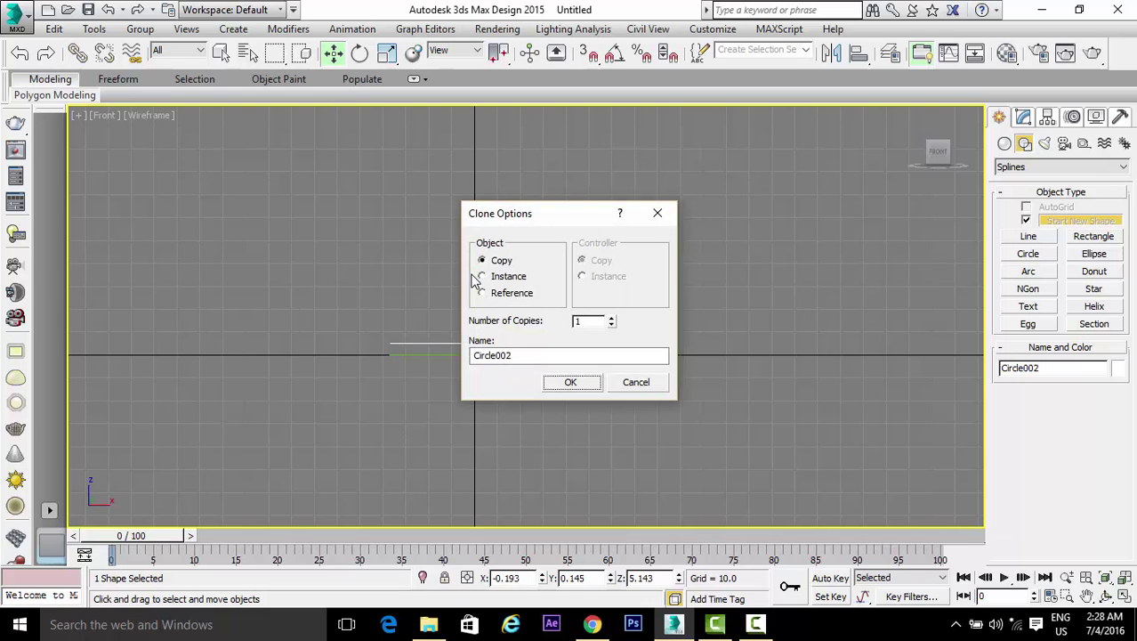
click(611, 318)
click(611, 318)
click(611, 318)
click(570, 382)
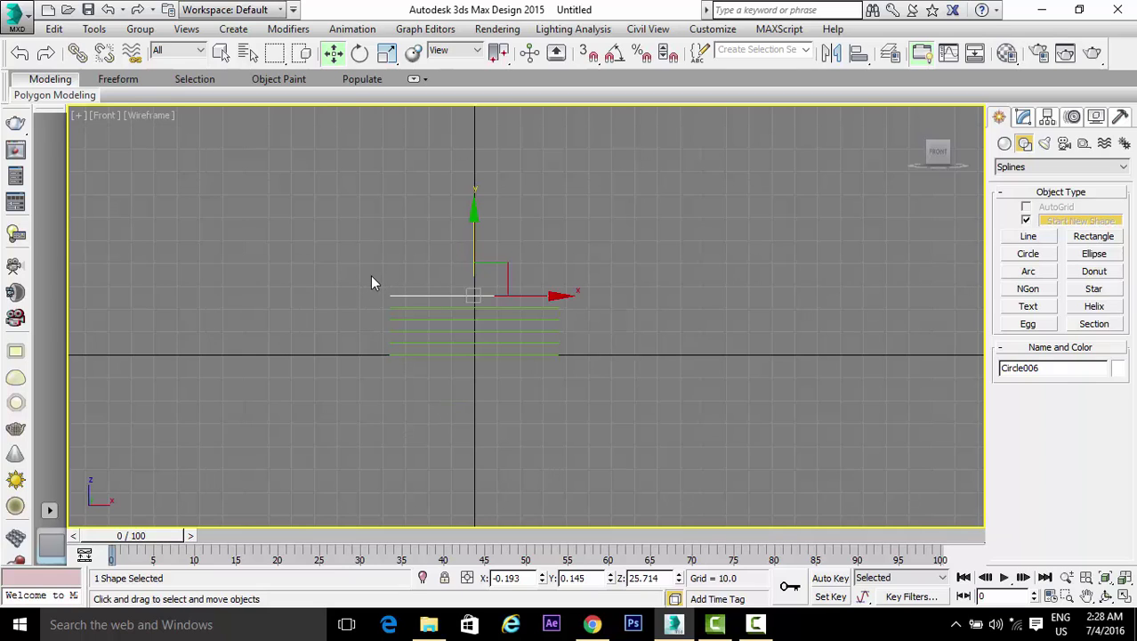
drag(380, 287, 586, 334)
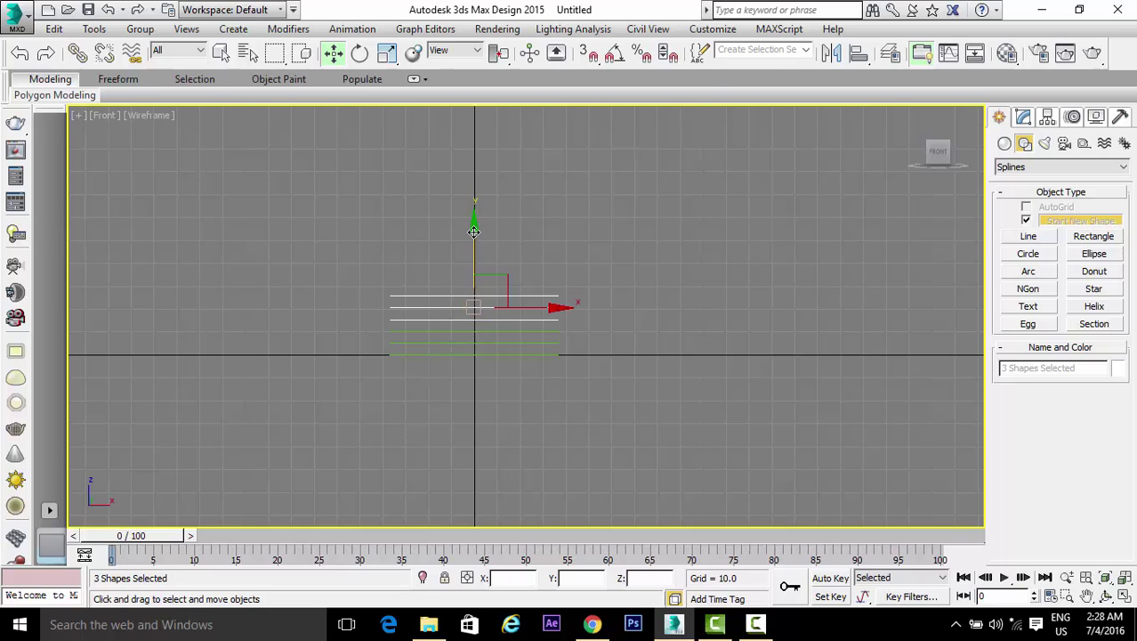
drag(474, 232, 482, 158)
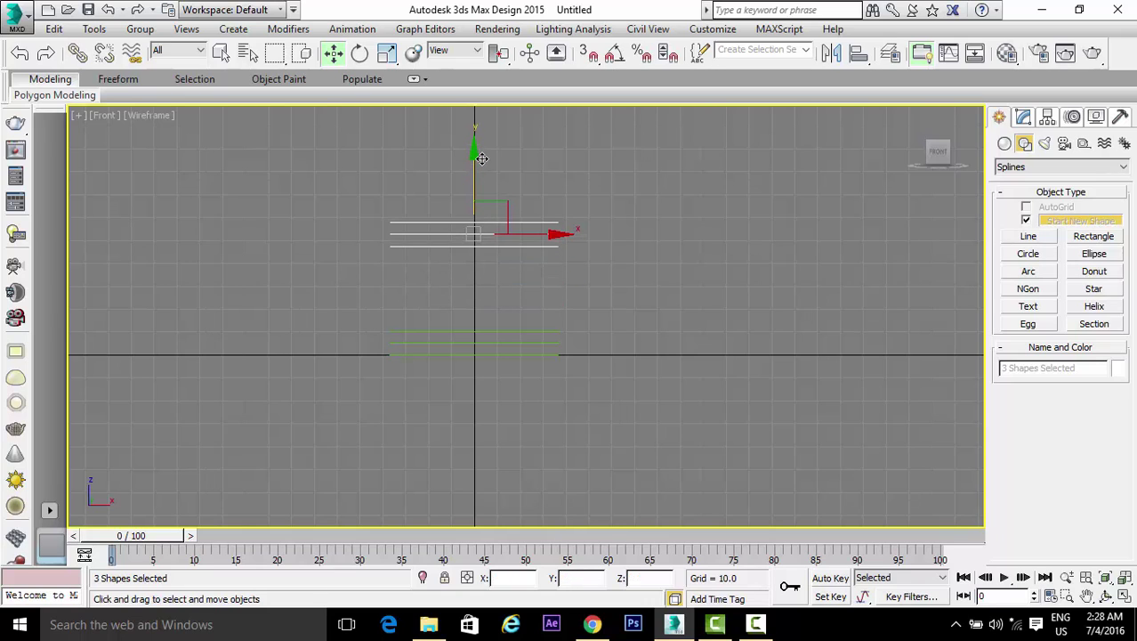
Uniformly scale up two of the lower circles to form a wider brim
click(501, 343)
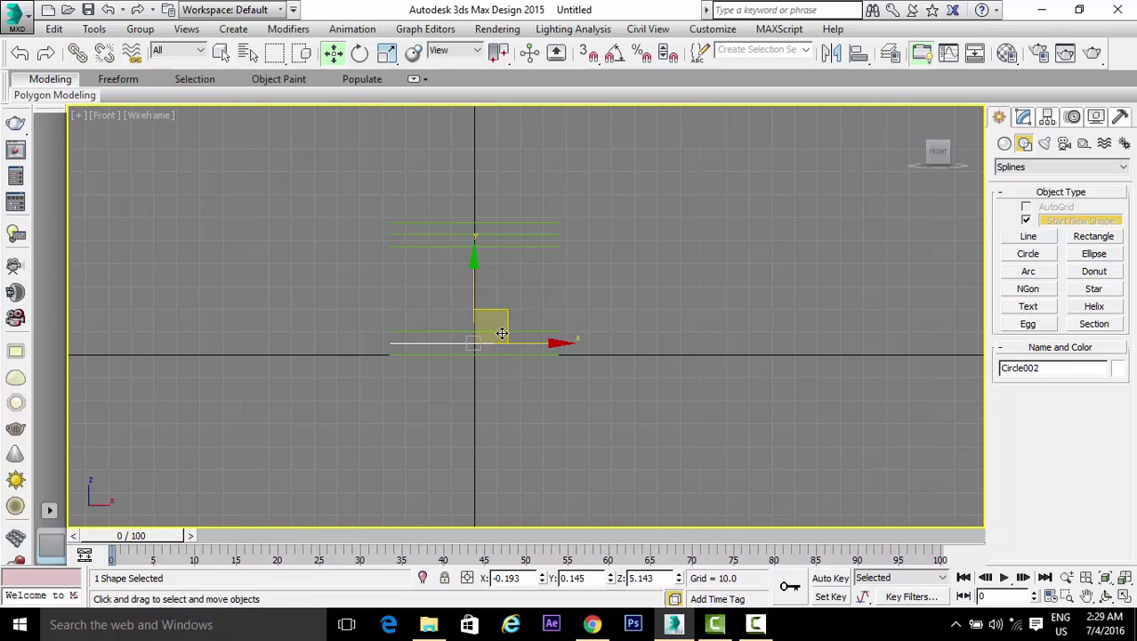
key(r)
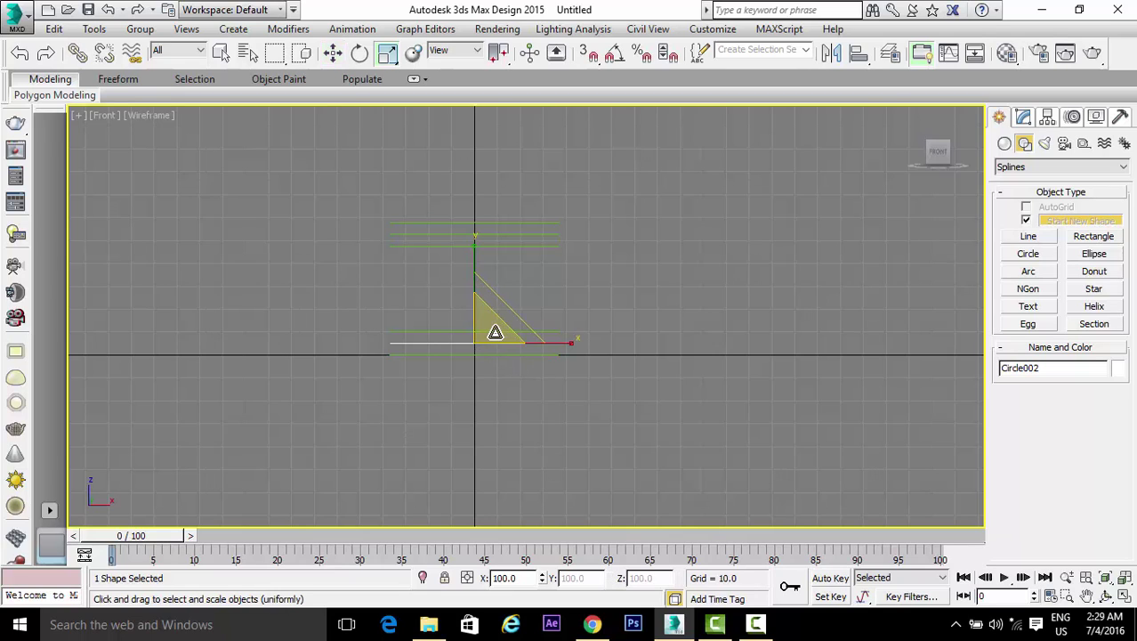
drag(489, 330, 650, 261)
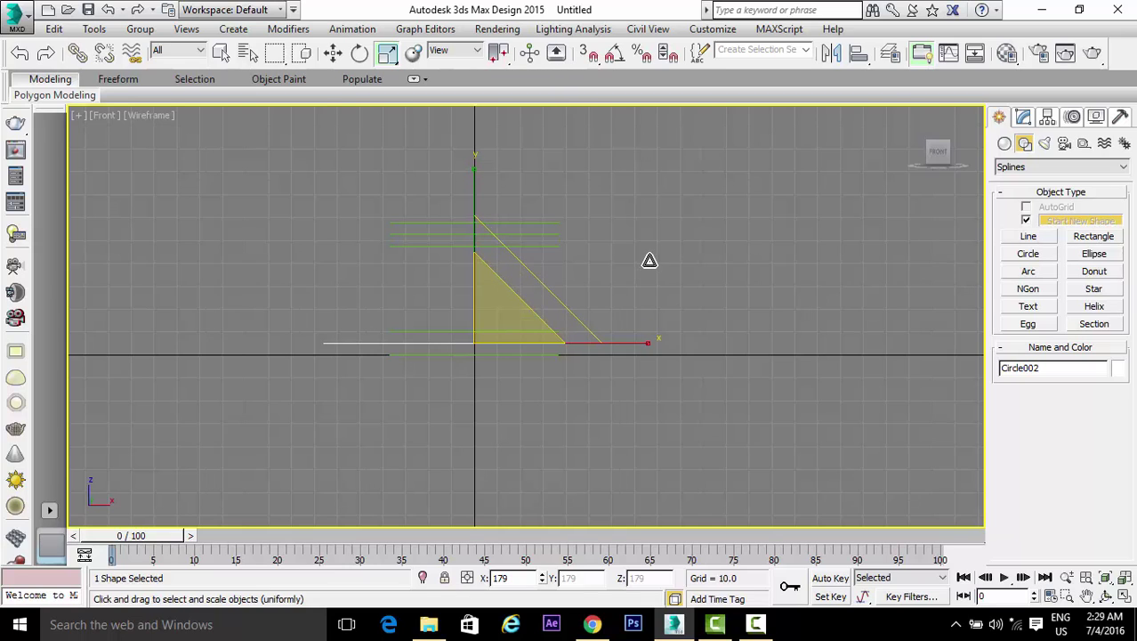
drag(650, 261, 523, 325)
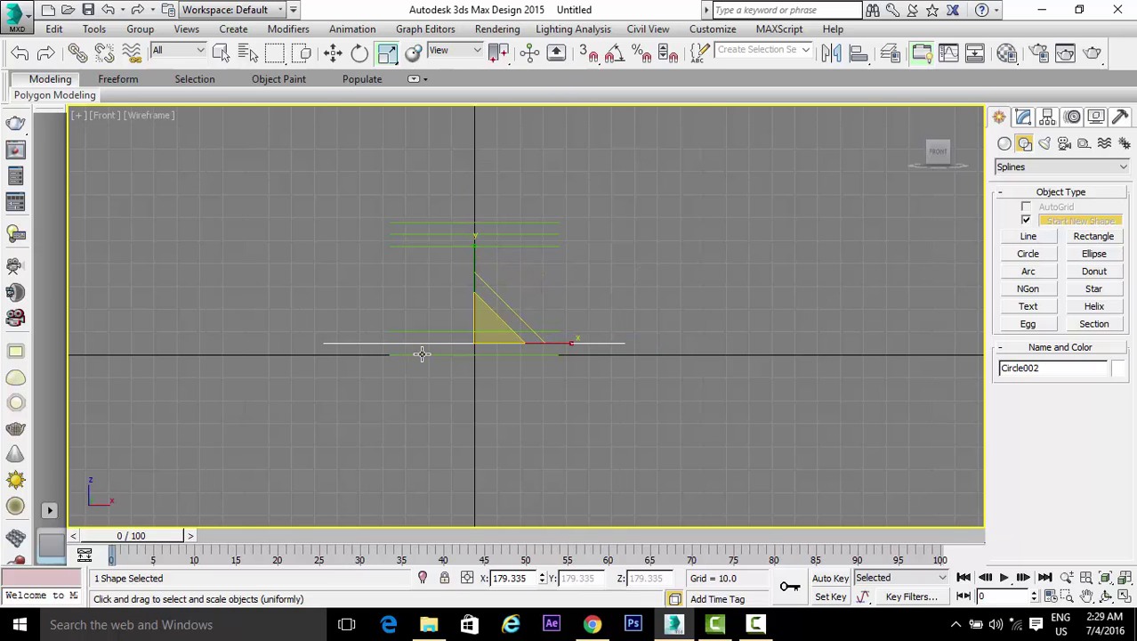
key(ctrl+z)
drag(498, 341, 512, 303)
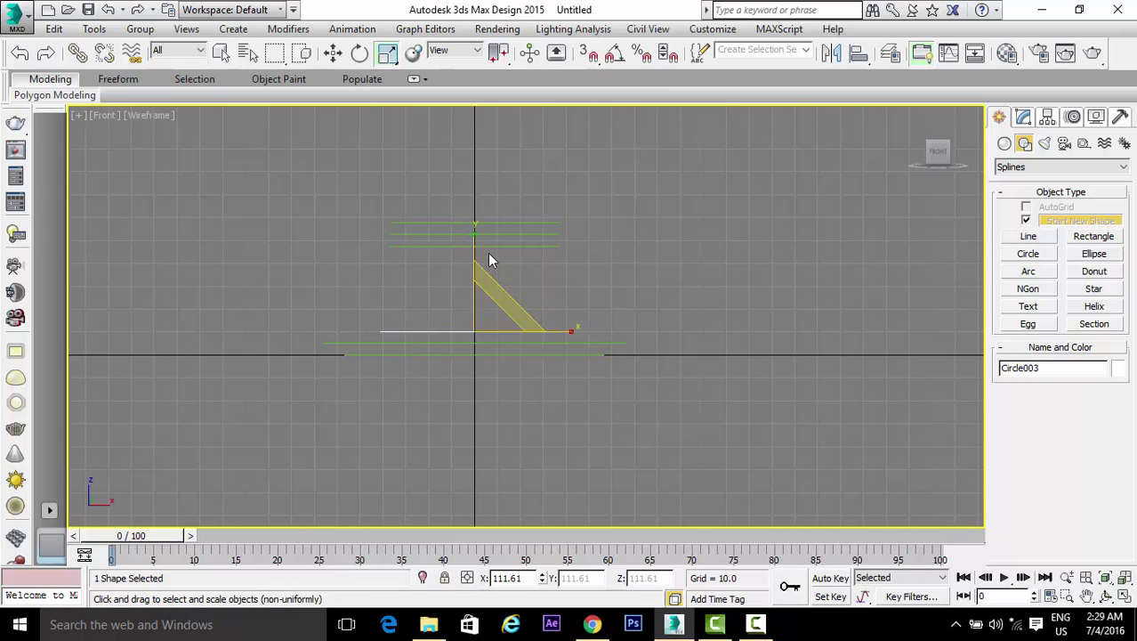
Slightly shrink the middle upper circle and slightly enlarge the lowest upper circle
click(459, 245)
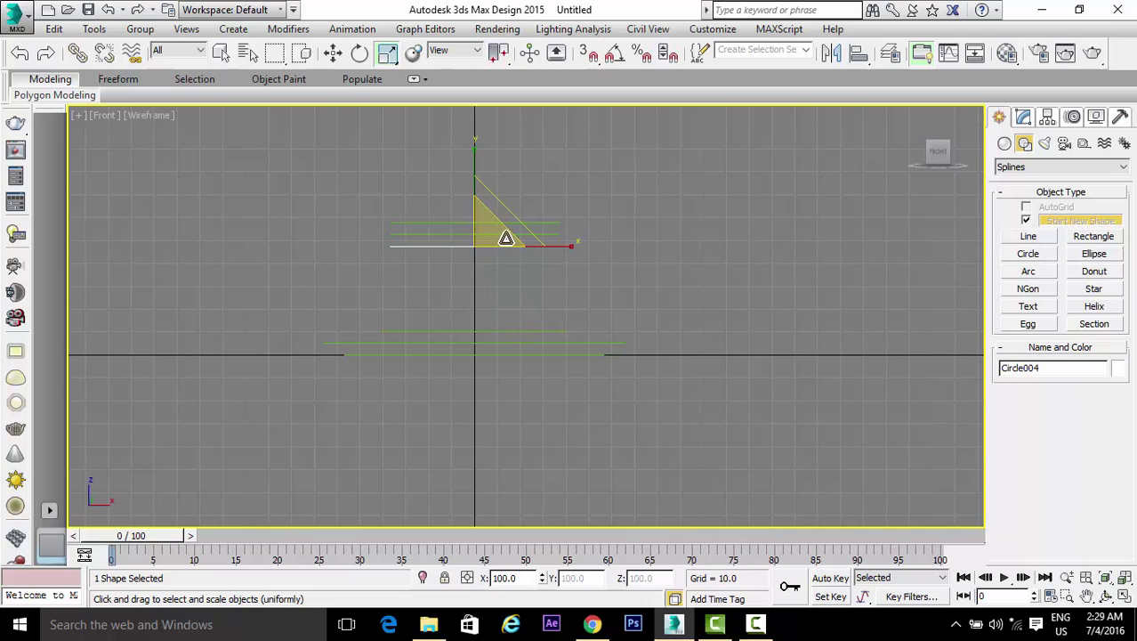
click(447, 233)
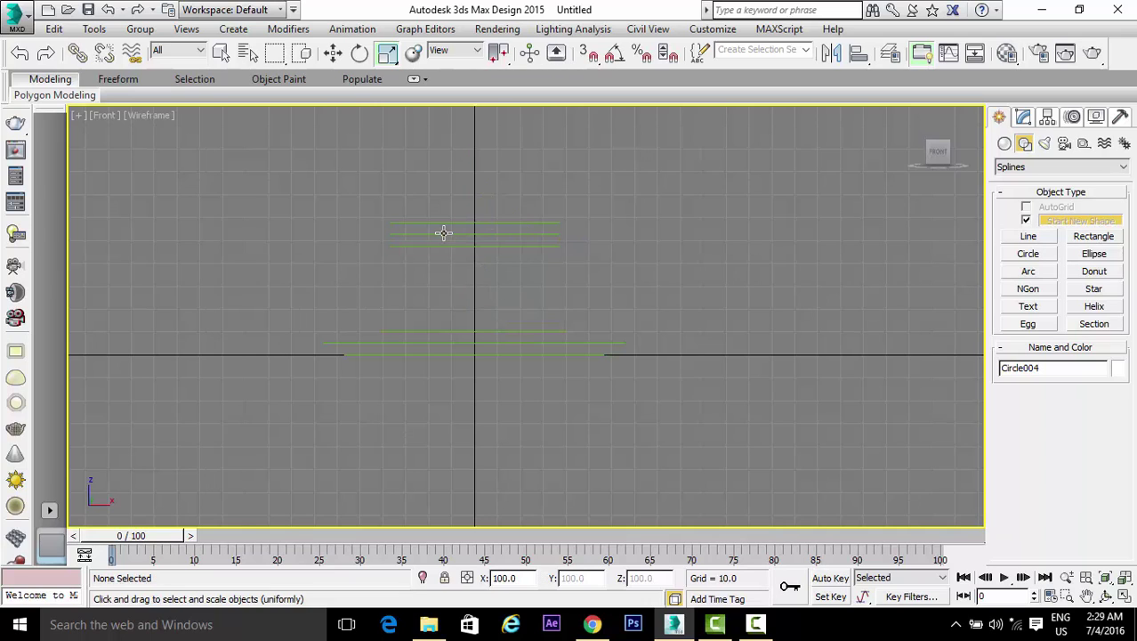
click(454, 235)
drag(498, 223, 462, 238)
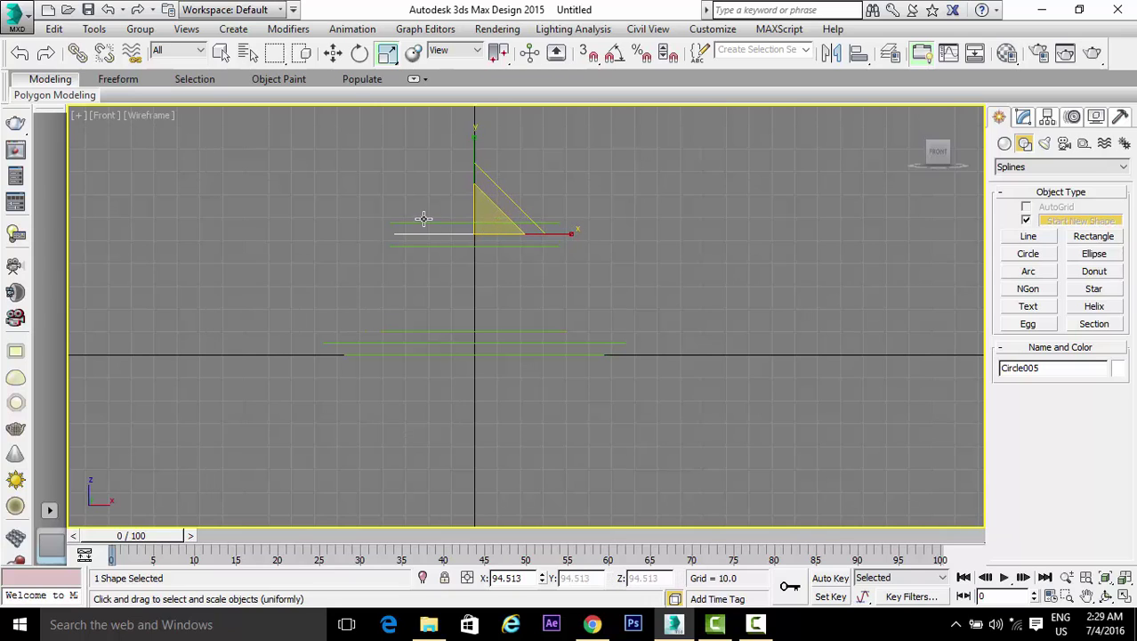
click(425, 219)
click(454, 246)
drag(503, 231, 502, 231)
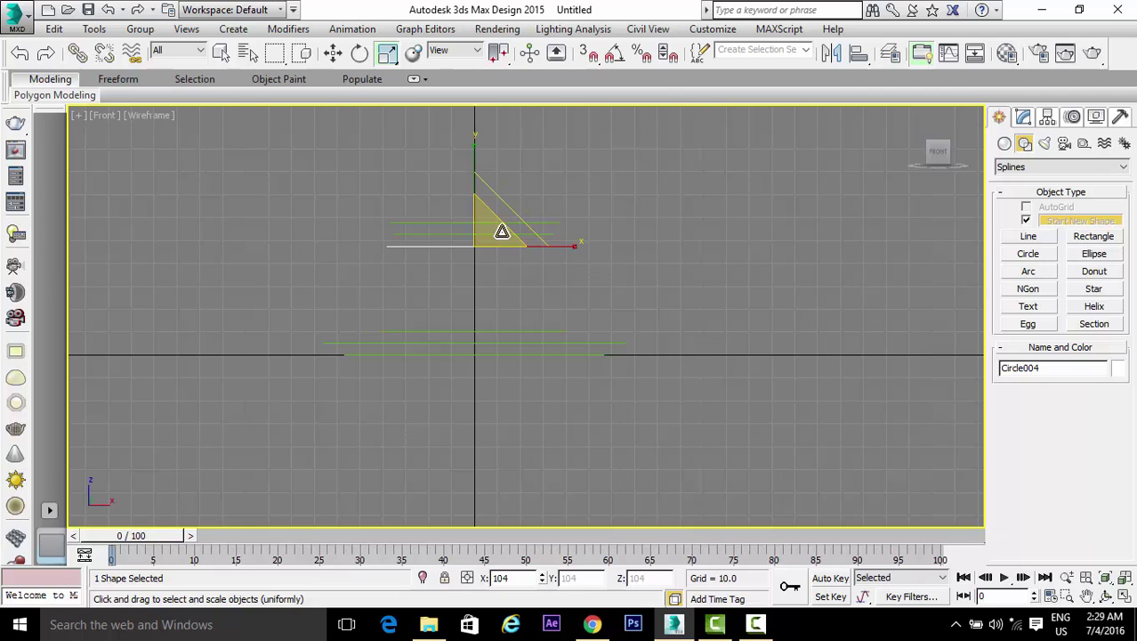
click(763, 369)
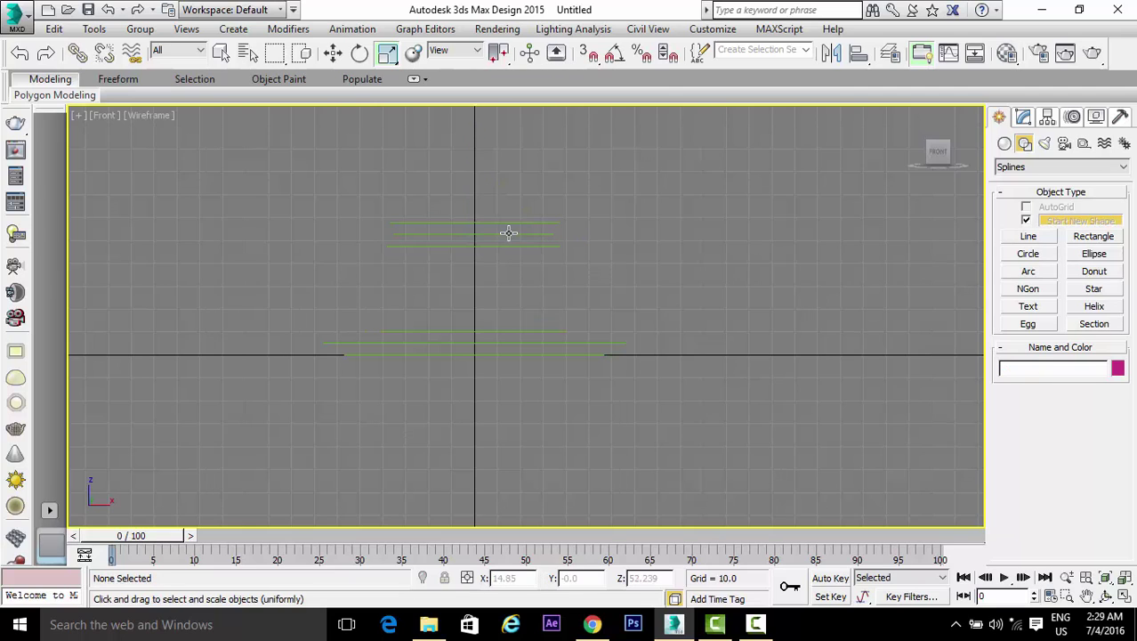
click(508, 233)
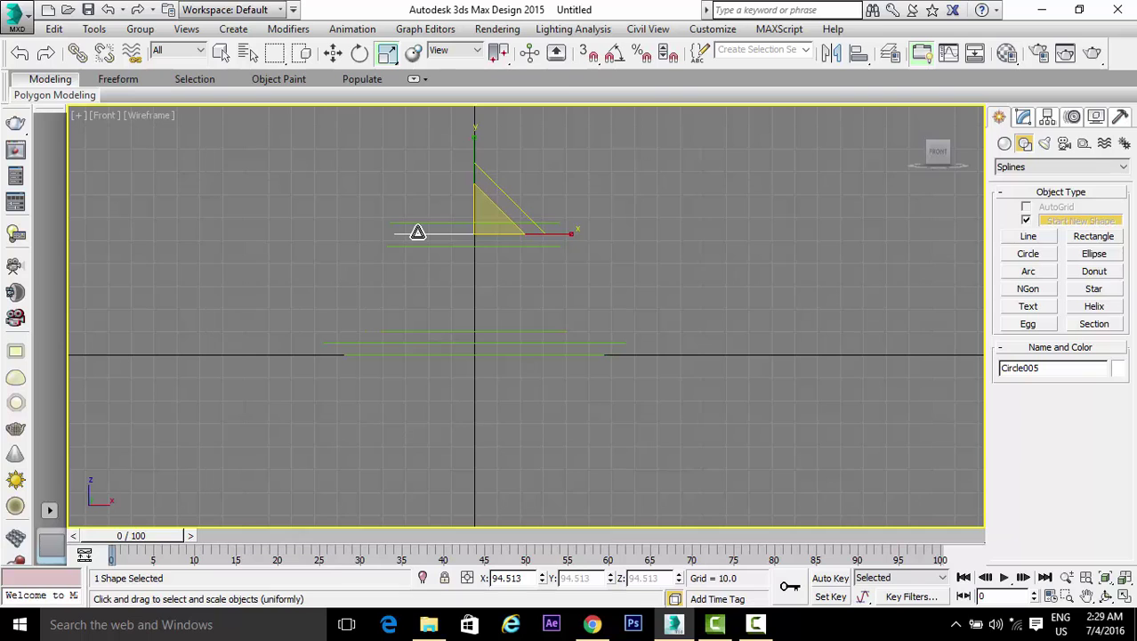
Convert Circle005 to an editable spline
right_click(419, 234)
mouse_move(539, 397)
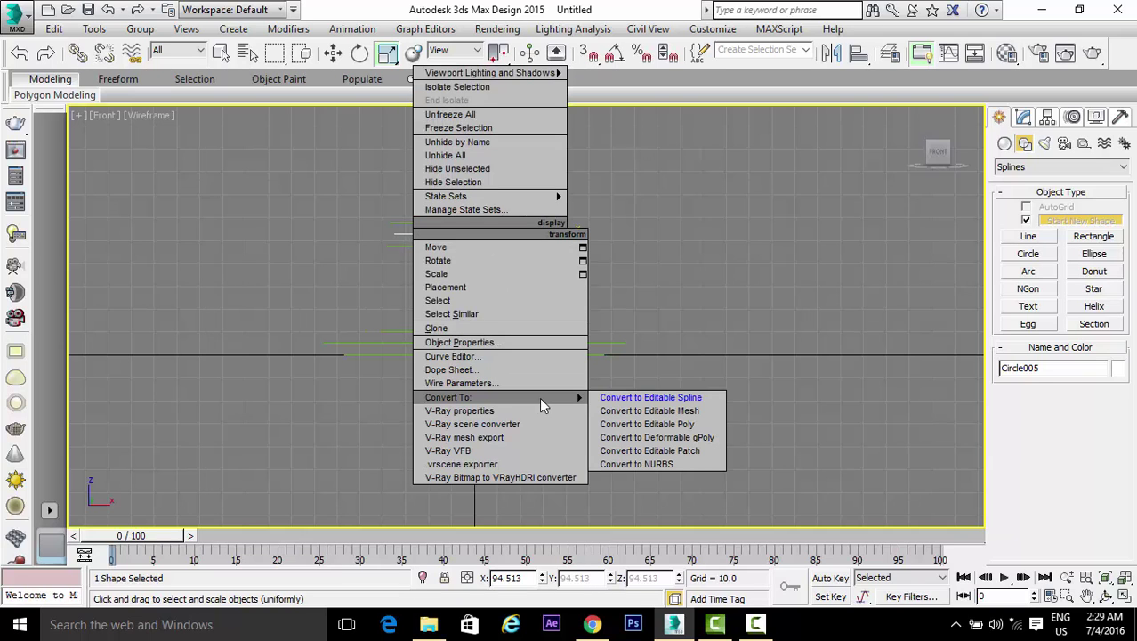
click(616, 405)
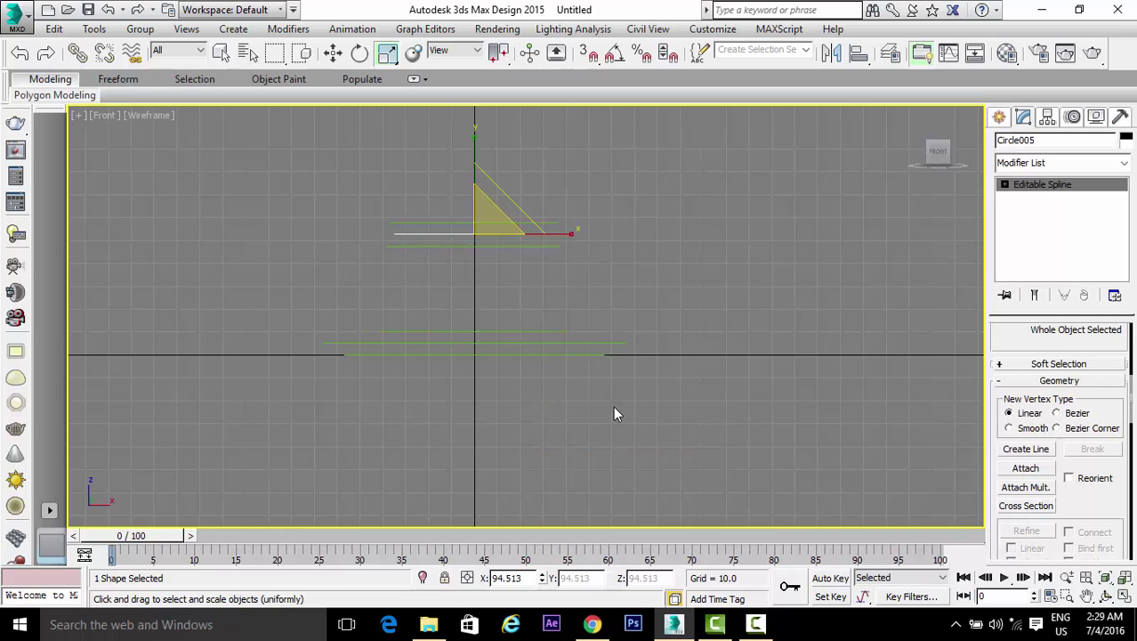
Attach Circle006 and the remaining upper and lower circles to Circle005
click(1031, 468)
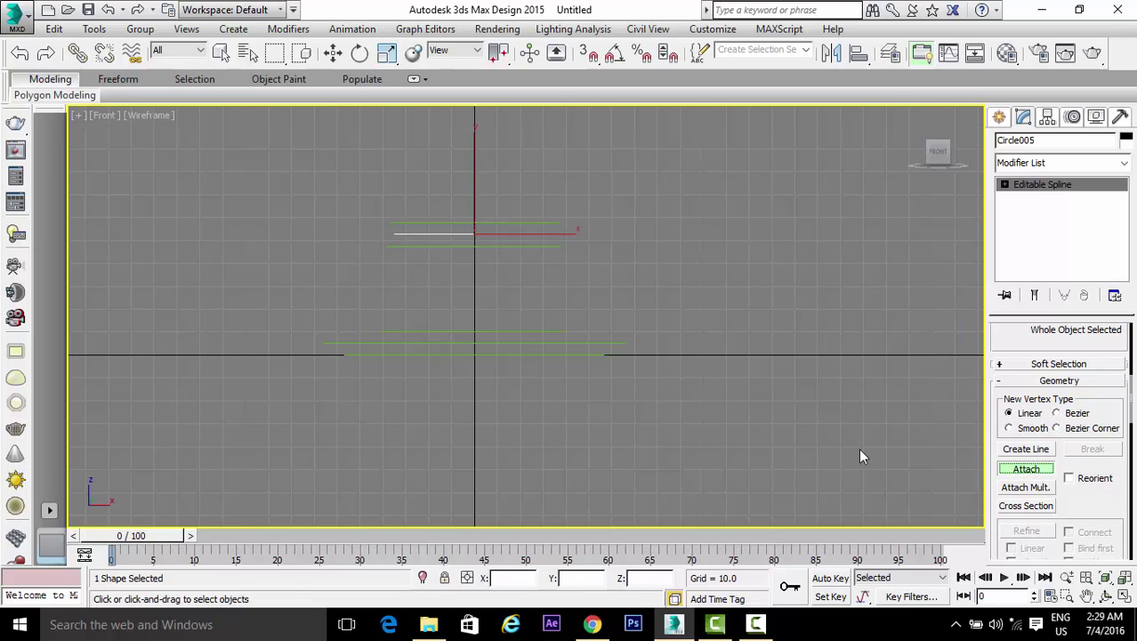
click(414, 221)
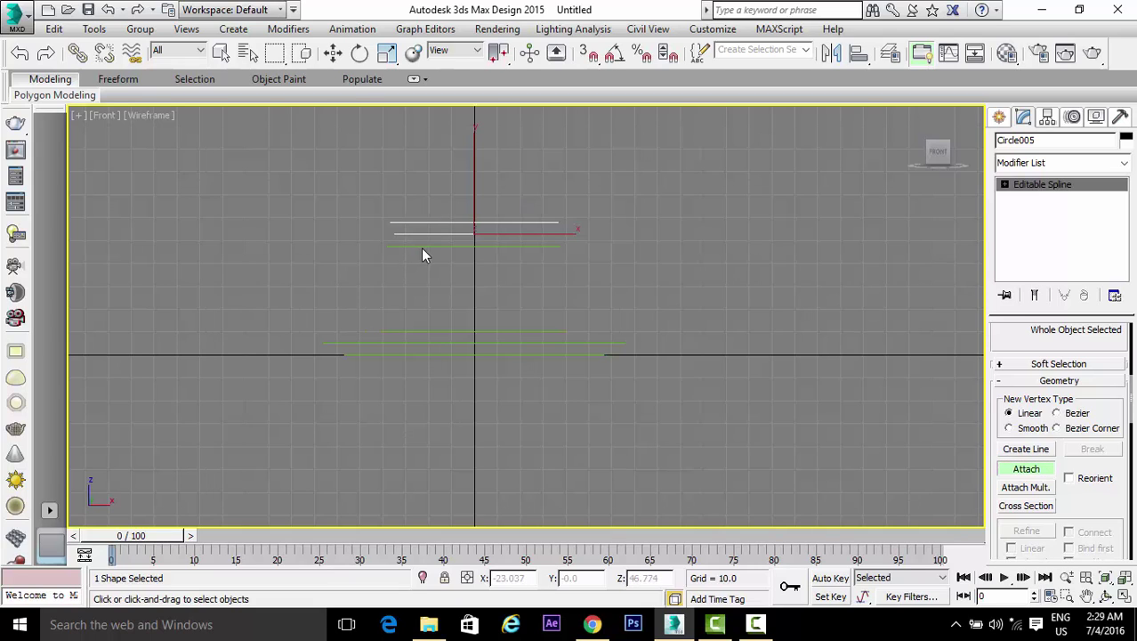
click(423, 248)
click(418, 330)
click(407, 342)
click(454, 355)
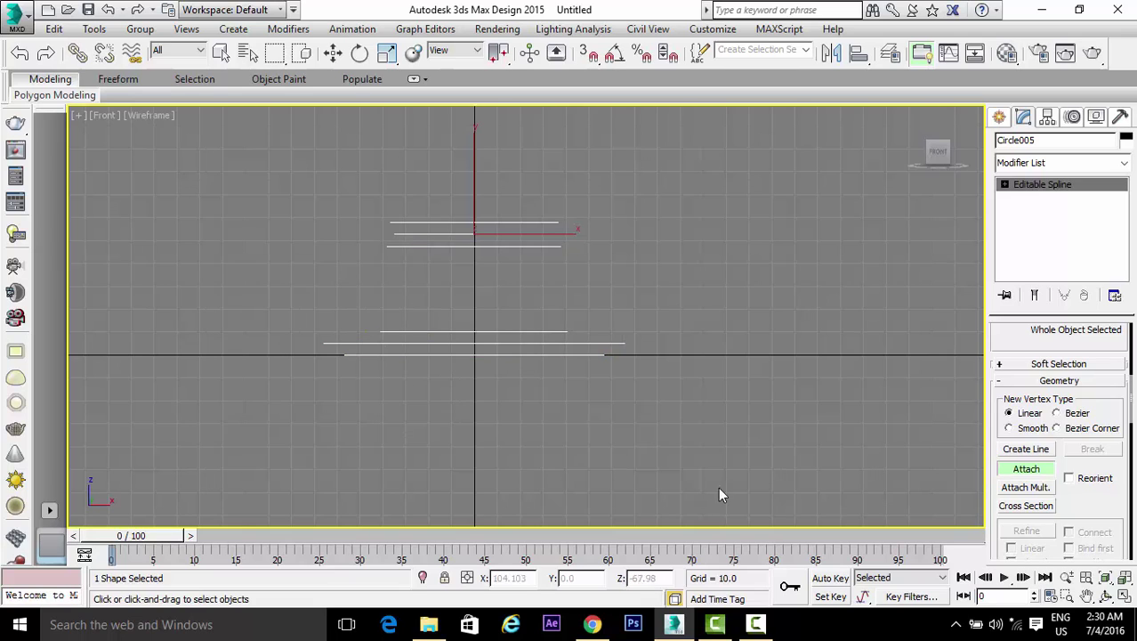
Add a CrossSection modifier to Circle005 and return to the straight Front view
click(1126, 165)
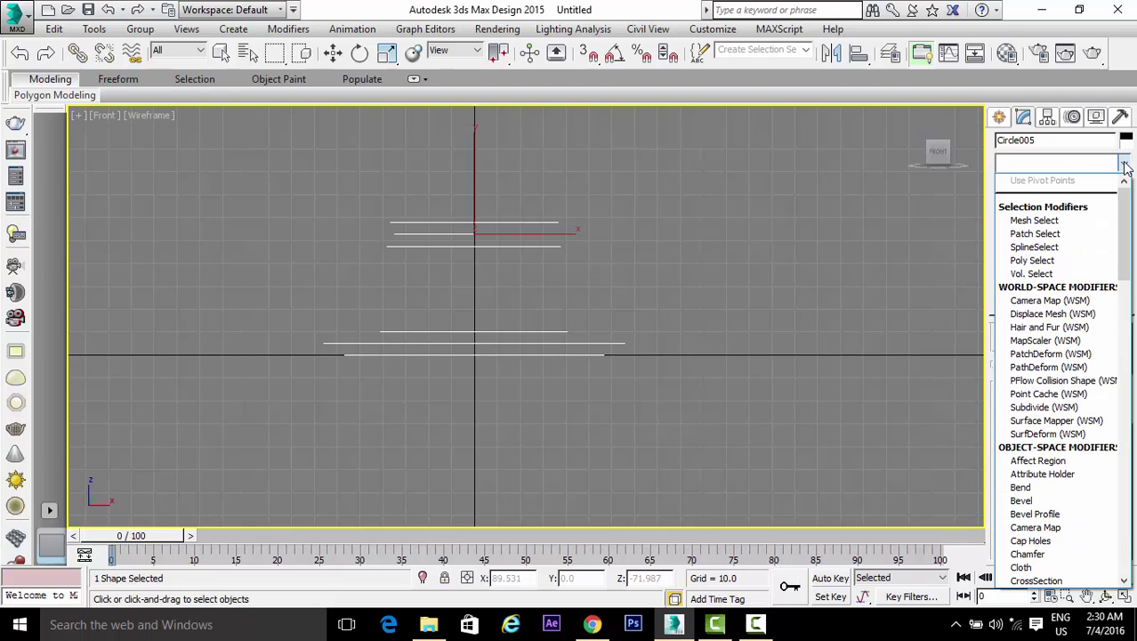
text(cr)
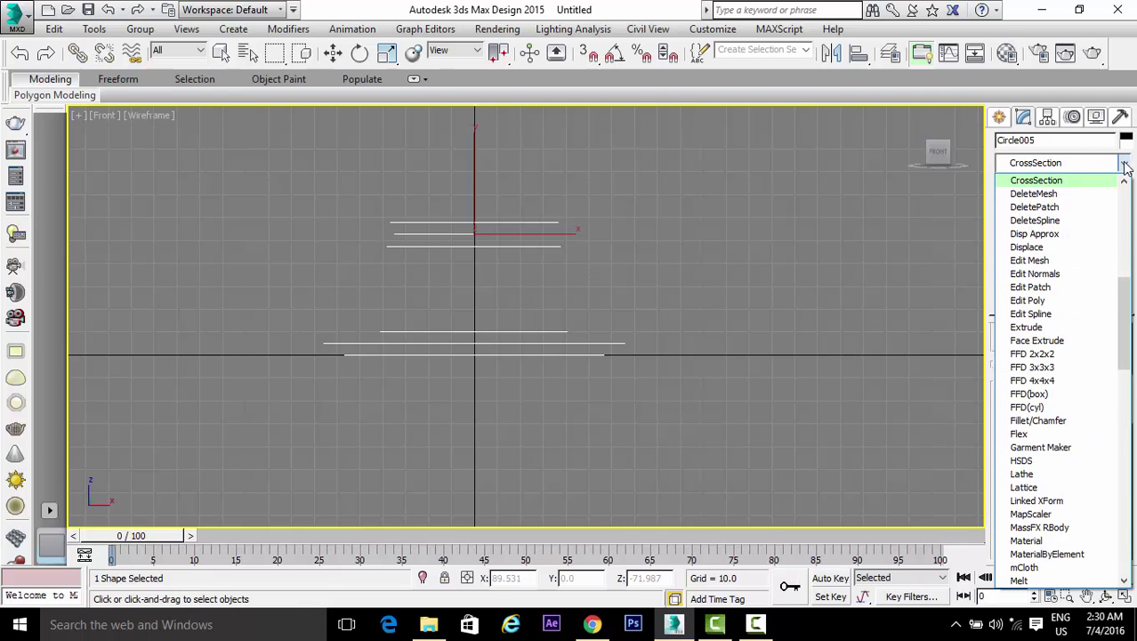
key(Return)
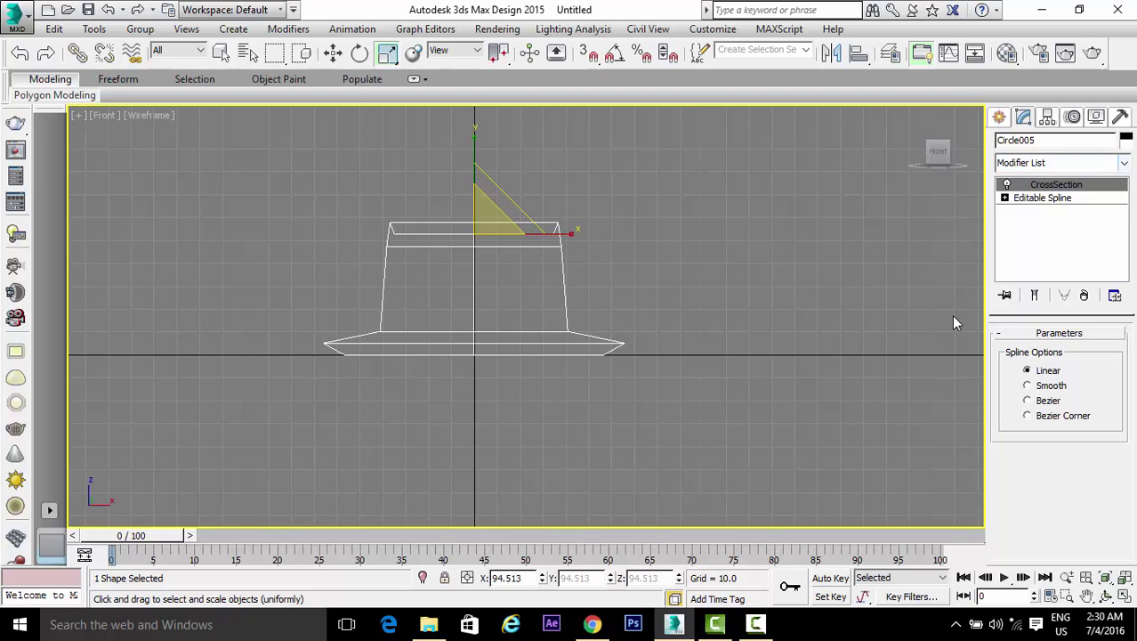
middle_drag(686, 386, 636, 399)
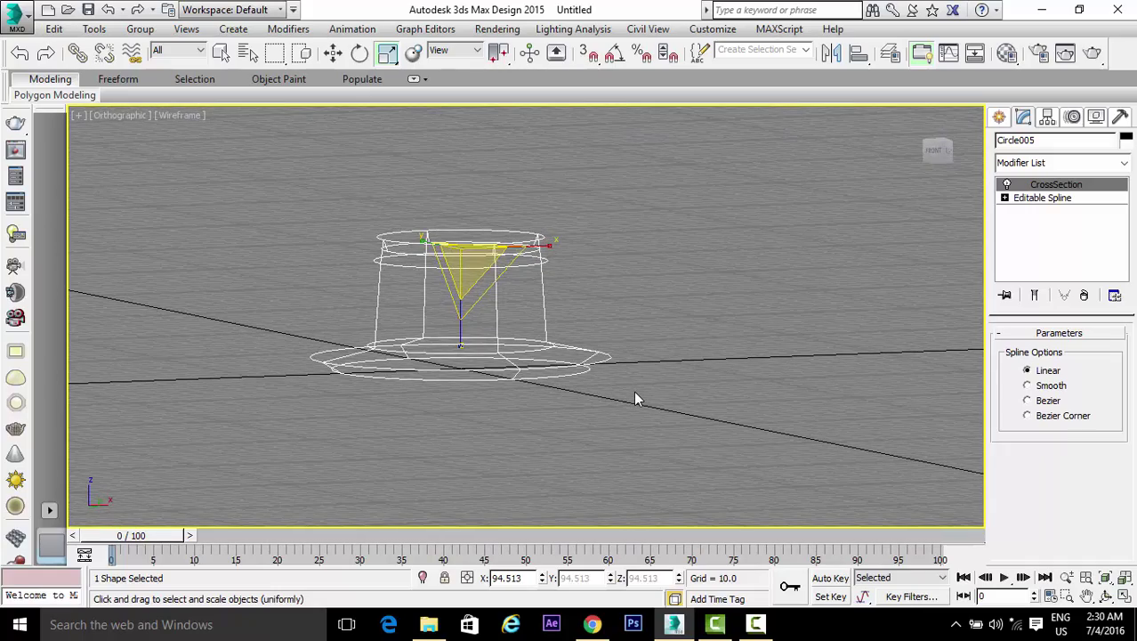
key(f)
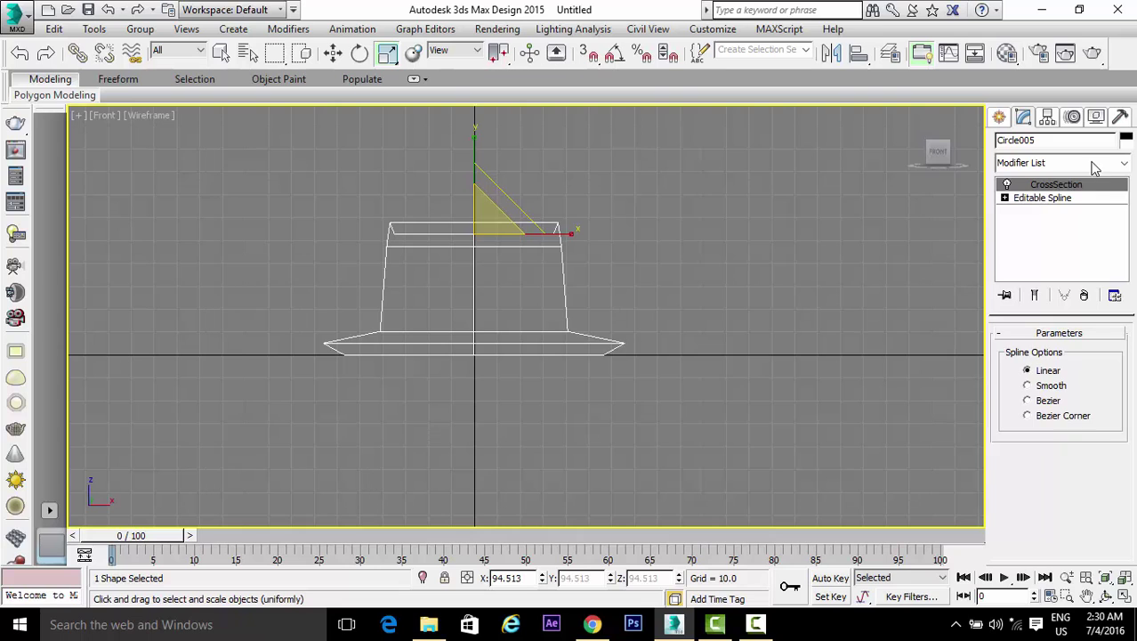
Add an Edit Patch modifier above CrossSection in Circle005's modifier stack
click(1123, 164)
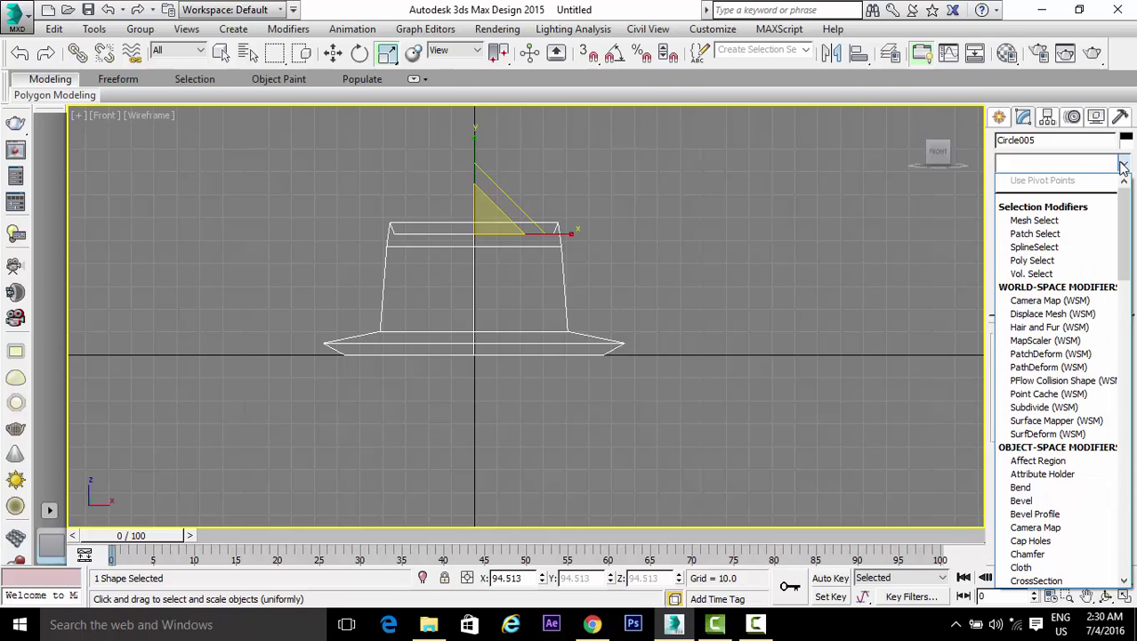
key(e)
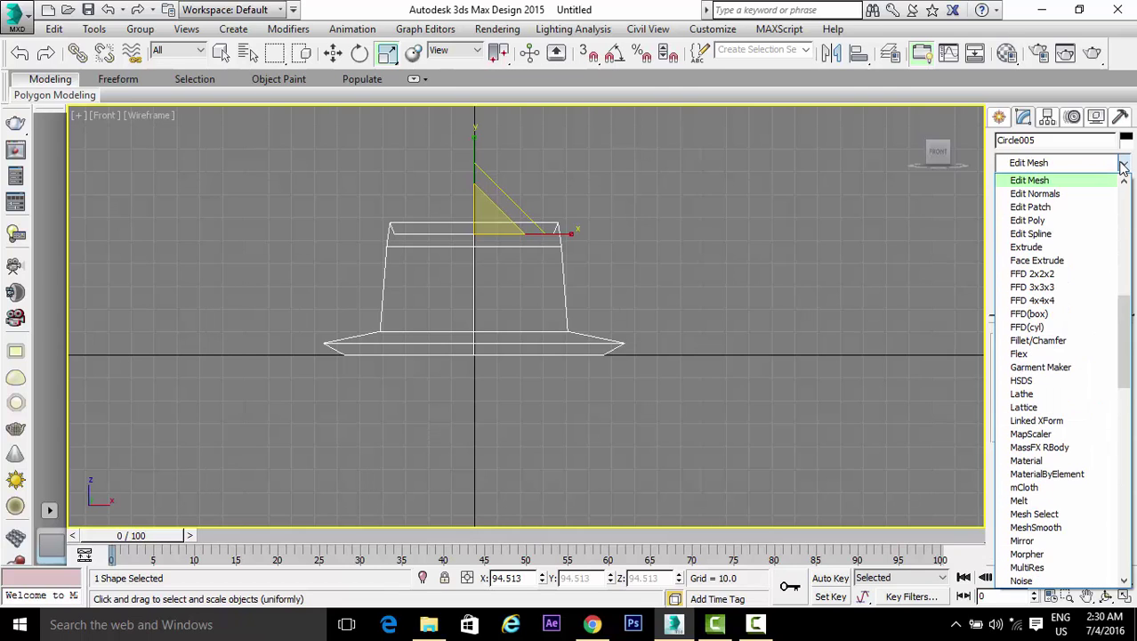
key(p)
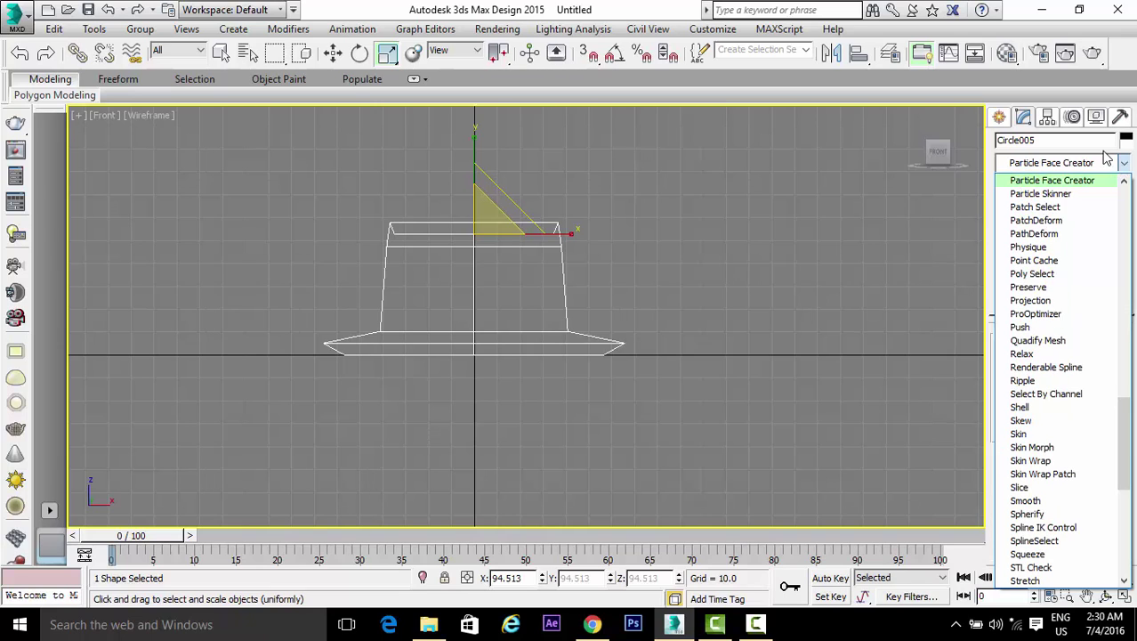
key(c)
key(r)
key(Return)
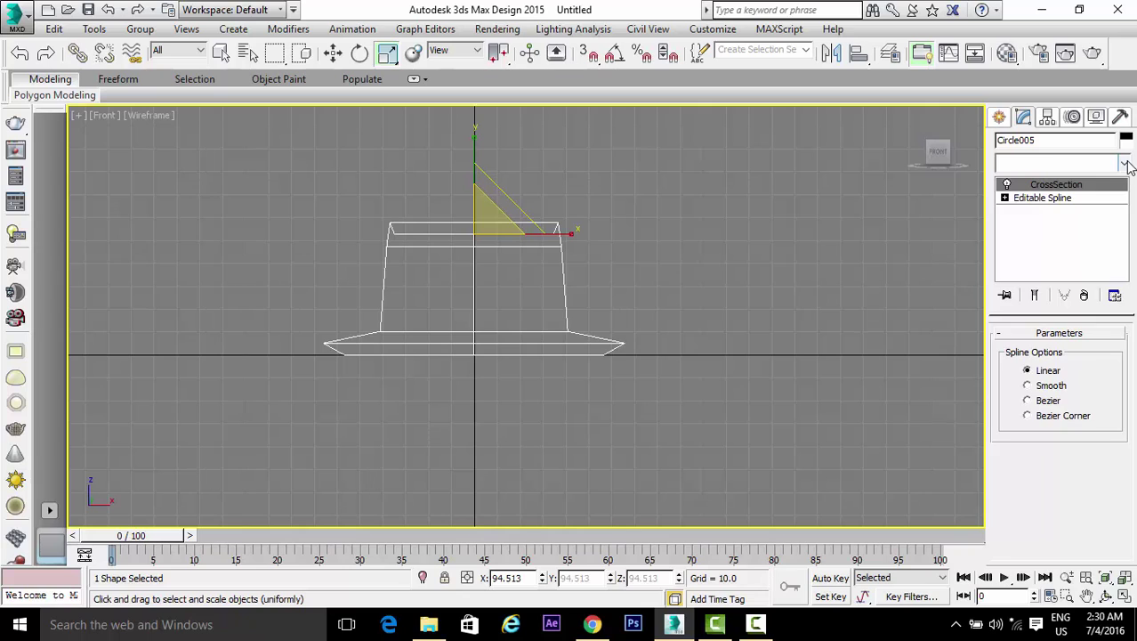
click(1126, 163)
key(e)
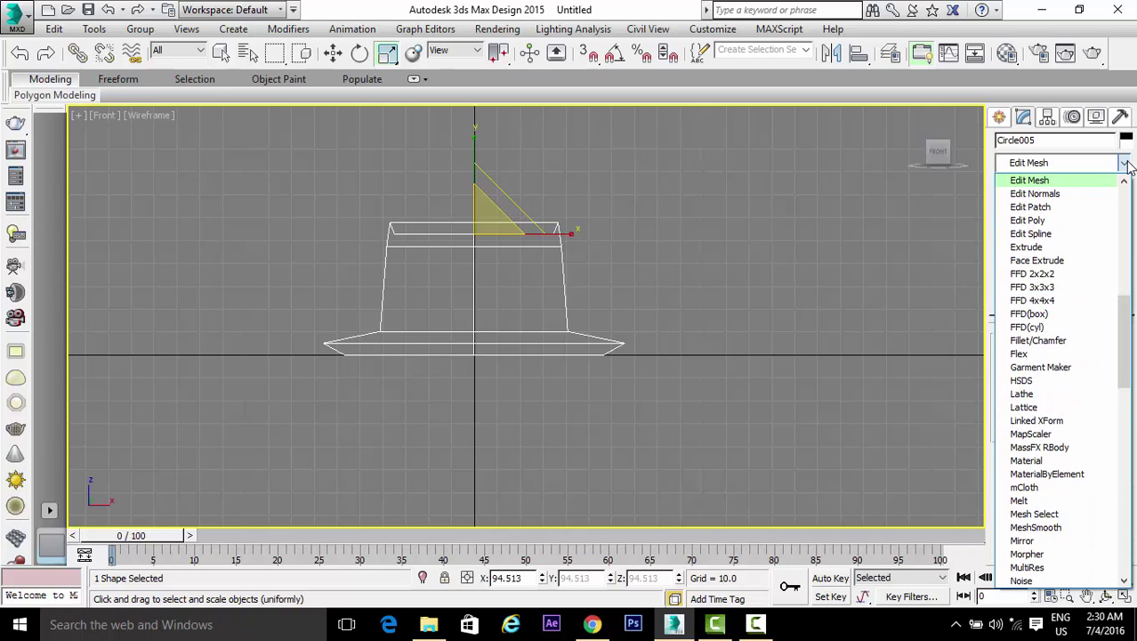
key(e)
key(e)
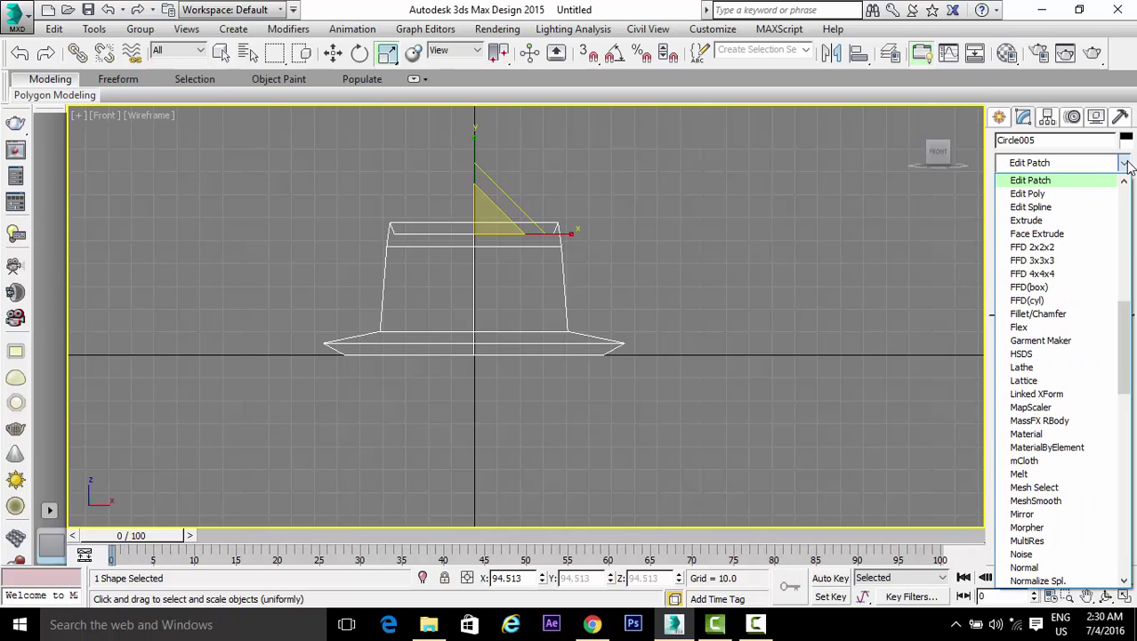
key(Return)
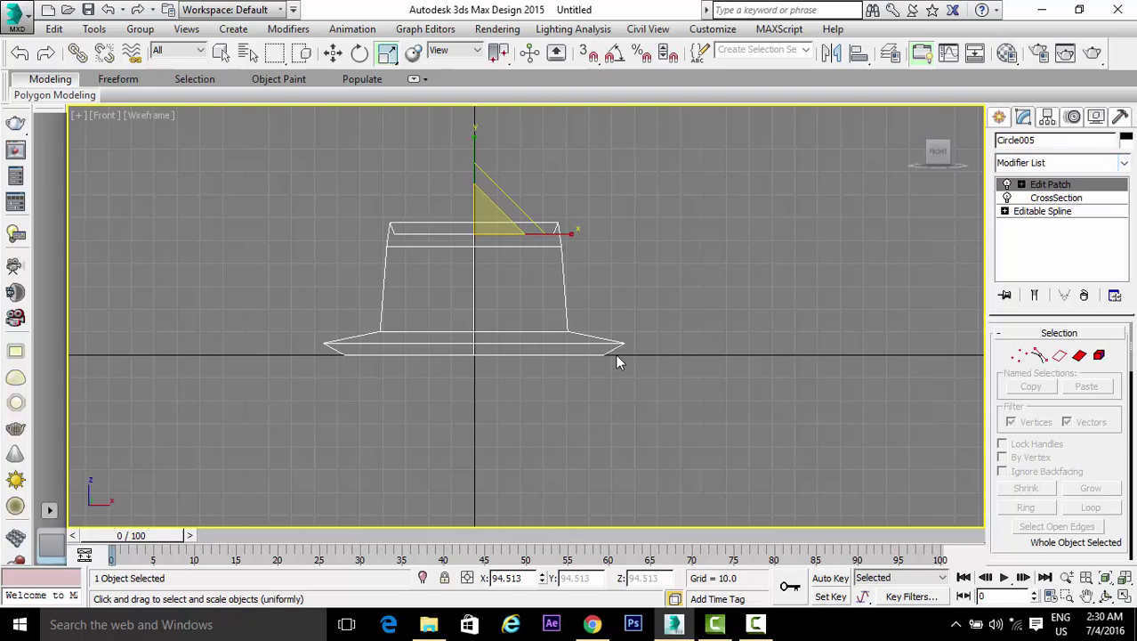
Maximize the Perspective view and orbit to look up at the hat from below the brim
key(alt+w)
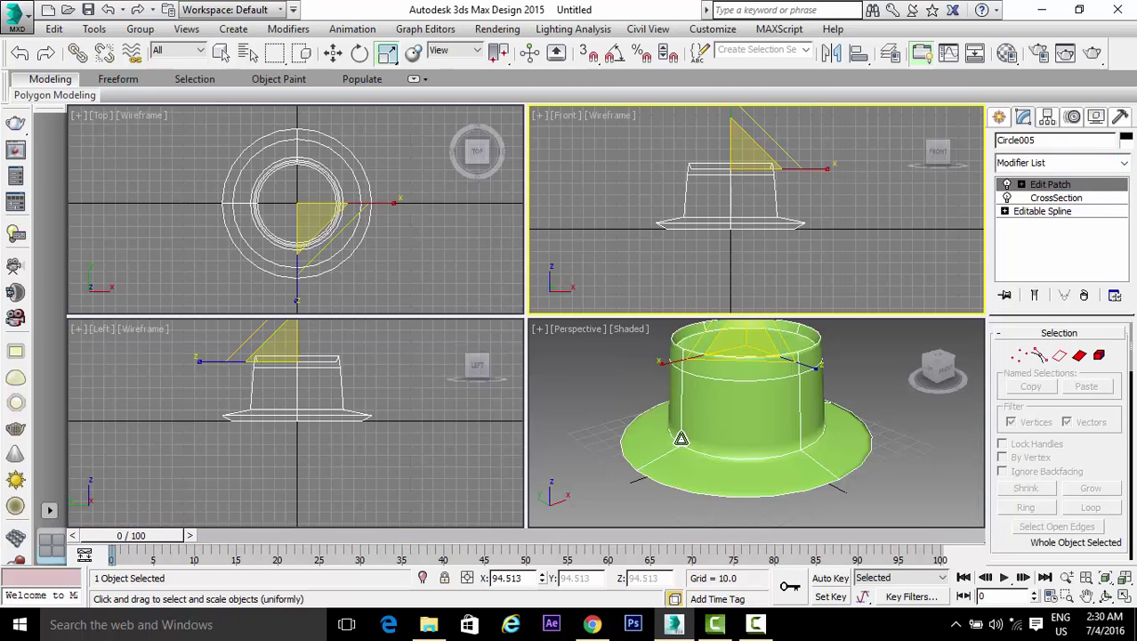
mouse_move(790, 504)
alt+middle_down()
mouse_move(759, 500)
mouse_move(794, 523)
alt+middle_up()
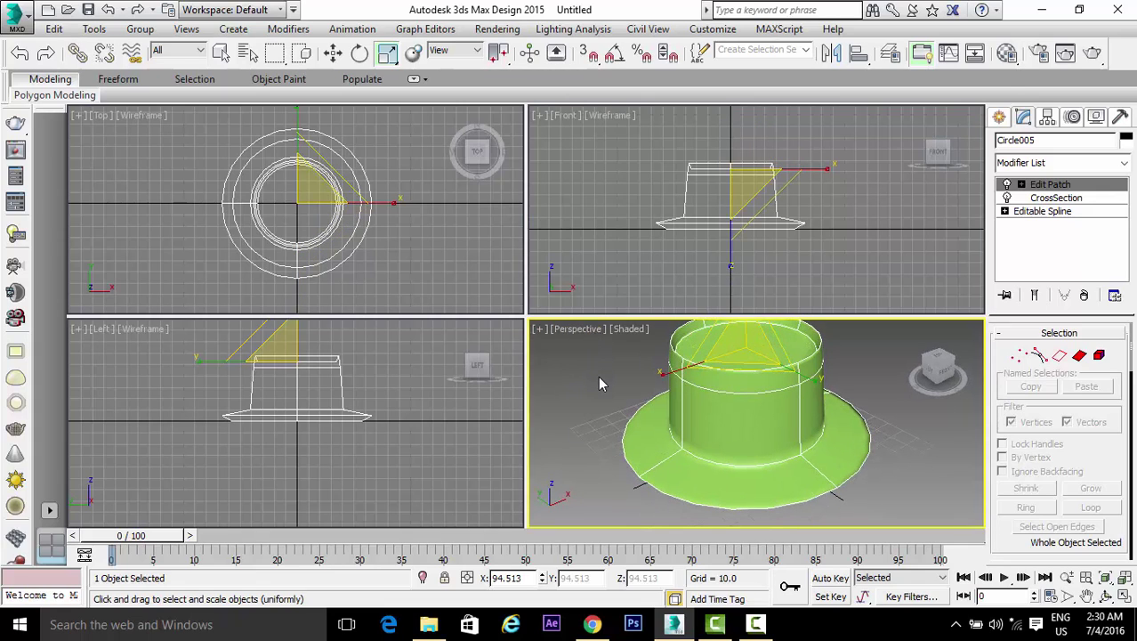
key(alt+w)
alt+middle_drag(598, 377, 563, 346)
alt+middle_drag(602, 391, 648, 353)
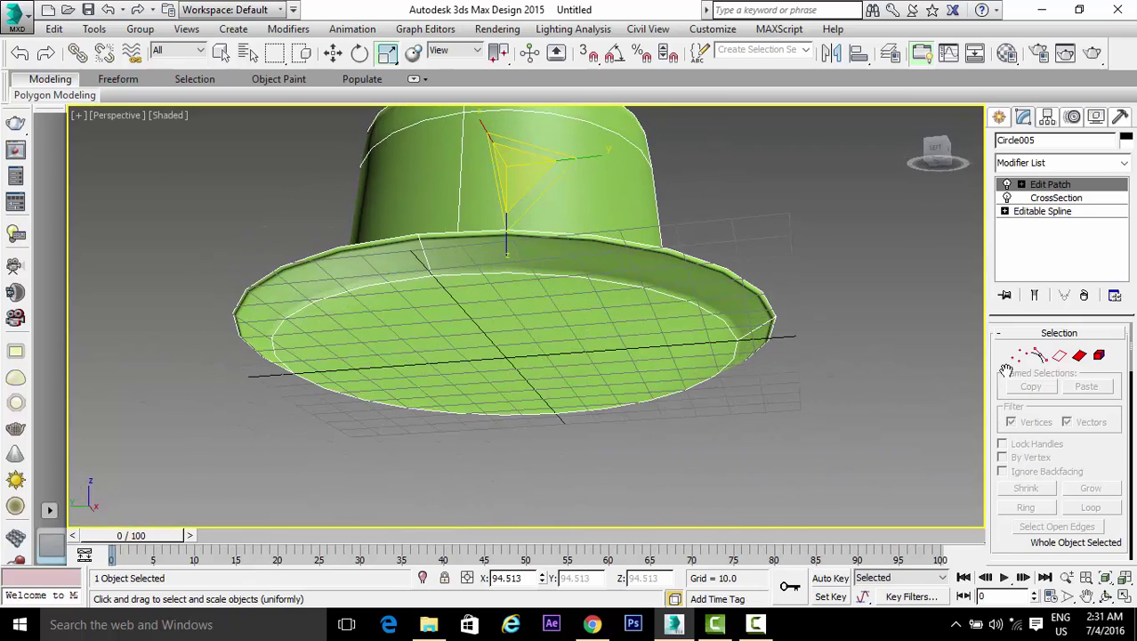
Select individual hat patches in Patch mode, then exit to whole-object selection
click(1079, 356)
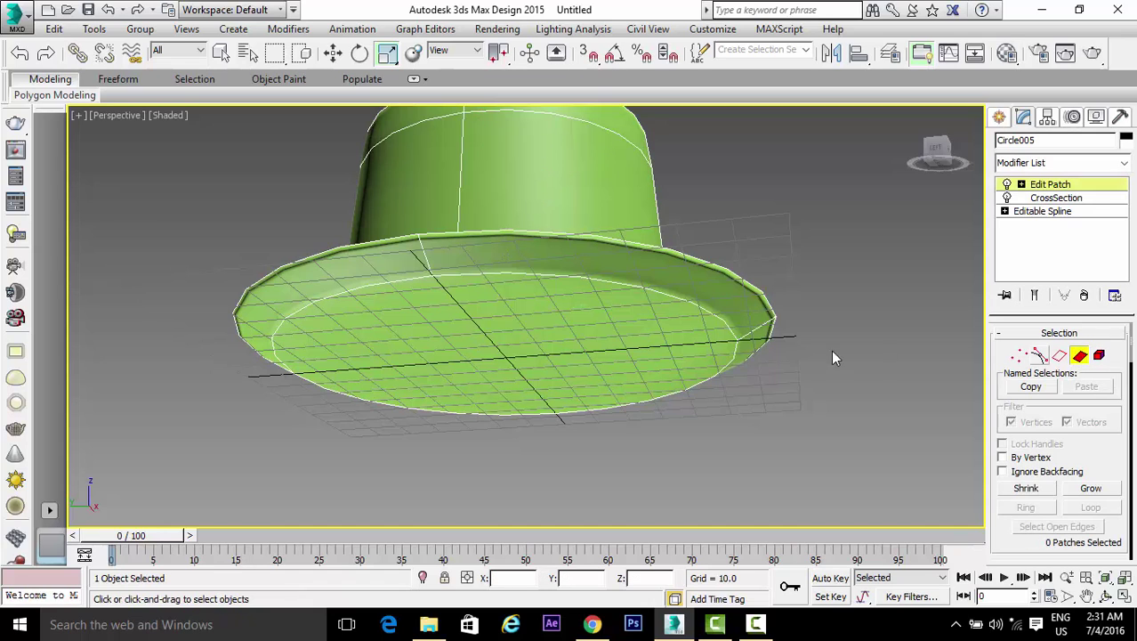
click(500, 333)
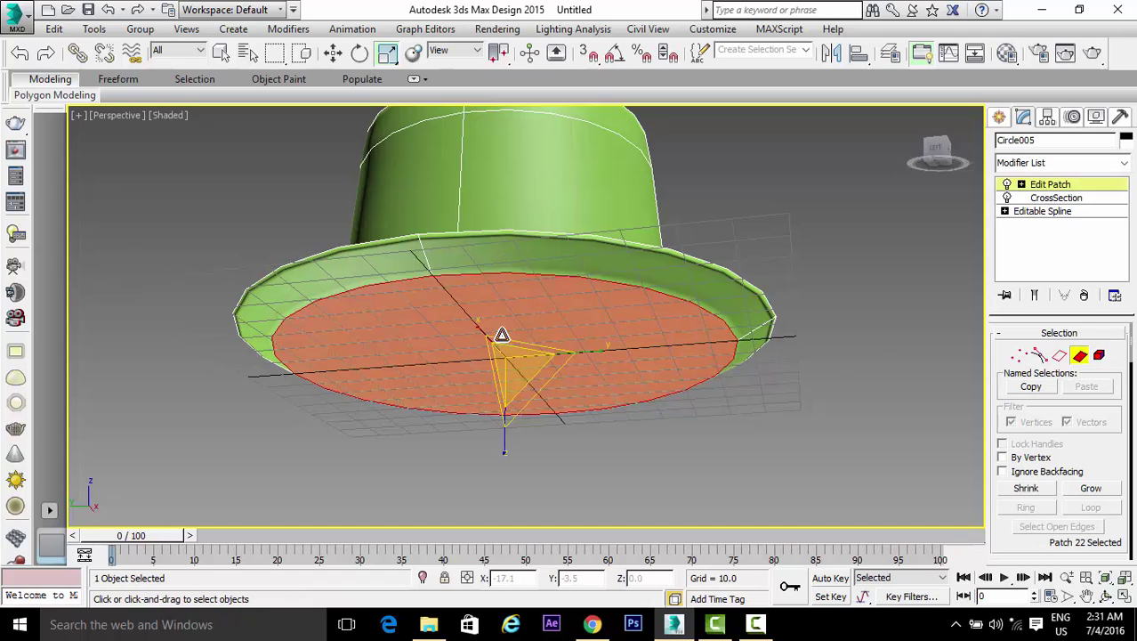
click(778, 404)
alt+middle_drag(625, 457, 518, 437)
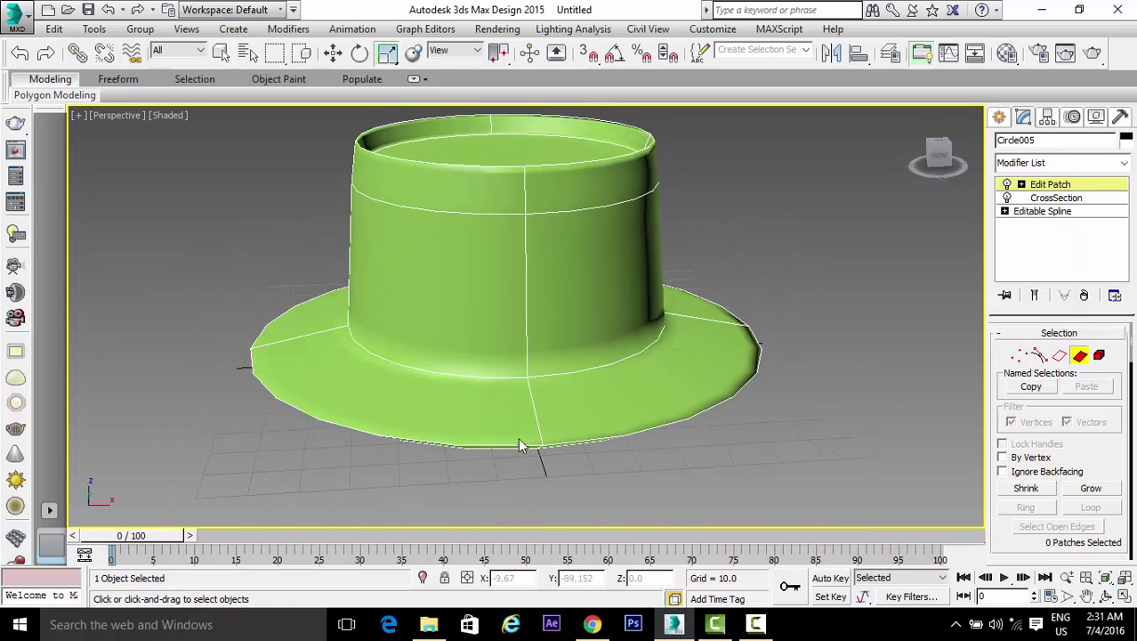
click(447, 281)
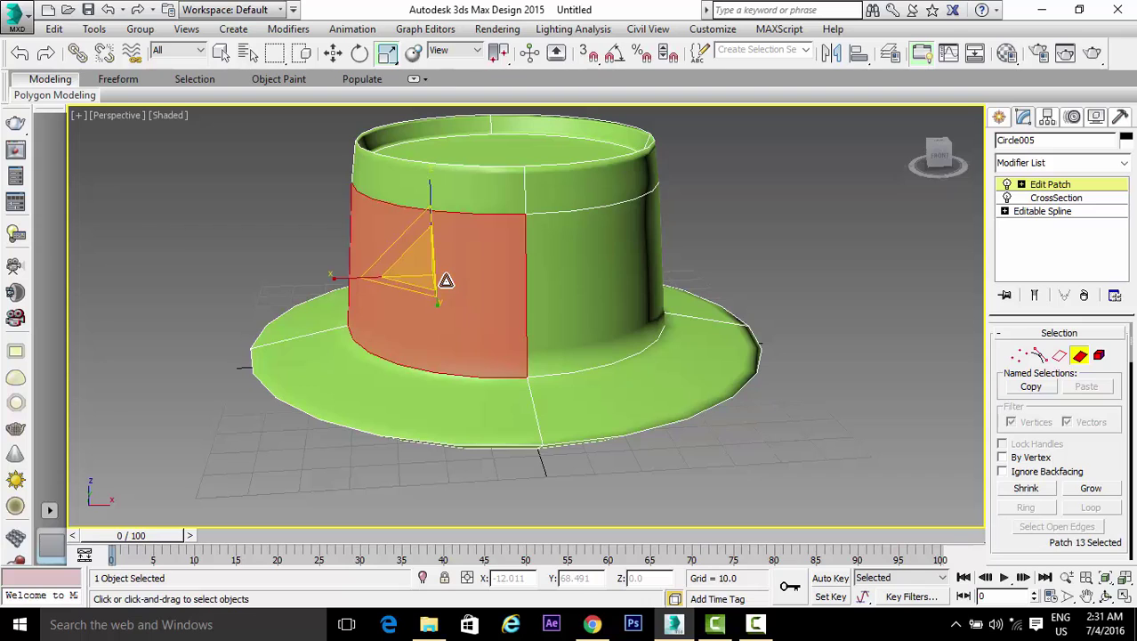
click(1077, 356)
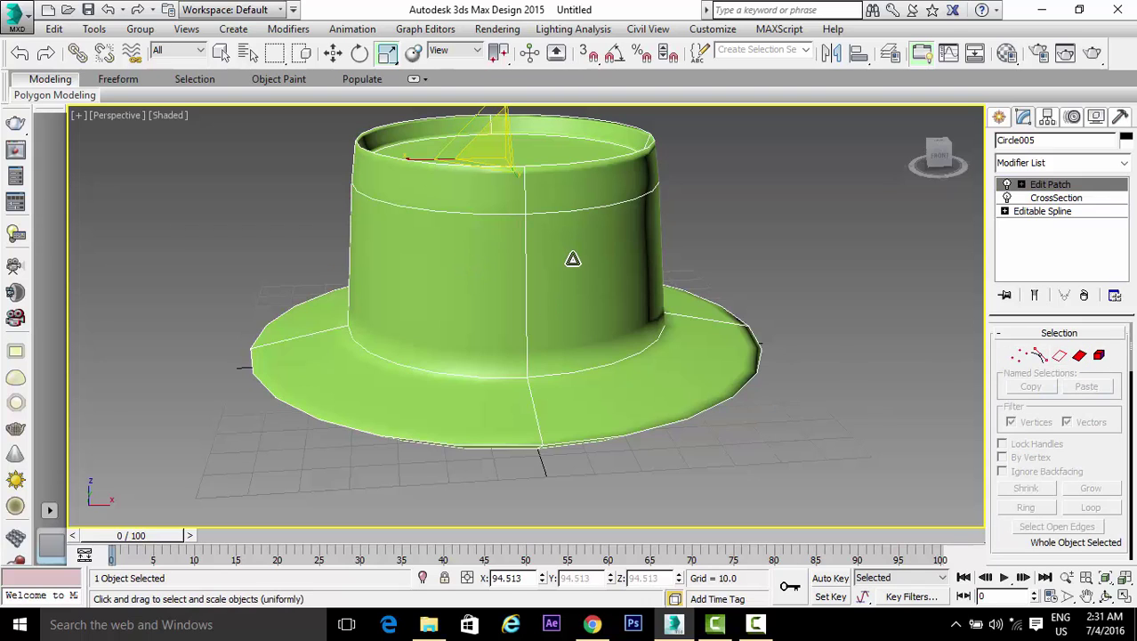
key(q)
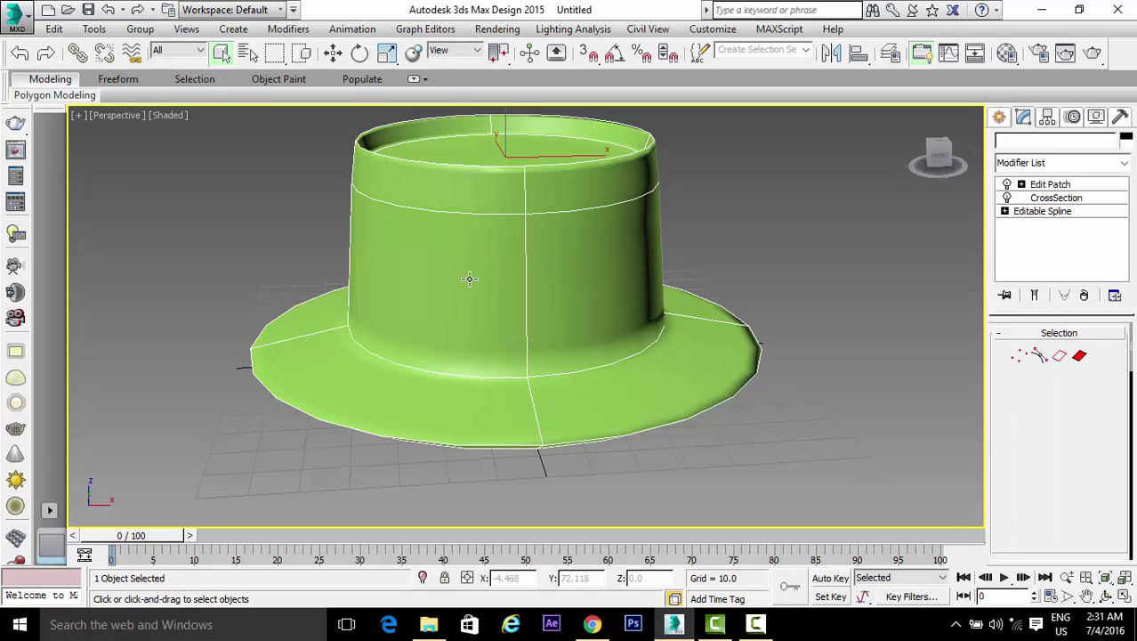
Add a MeshSmooth modifier to the hat
click(1124, 163)
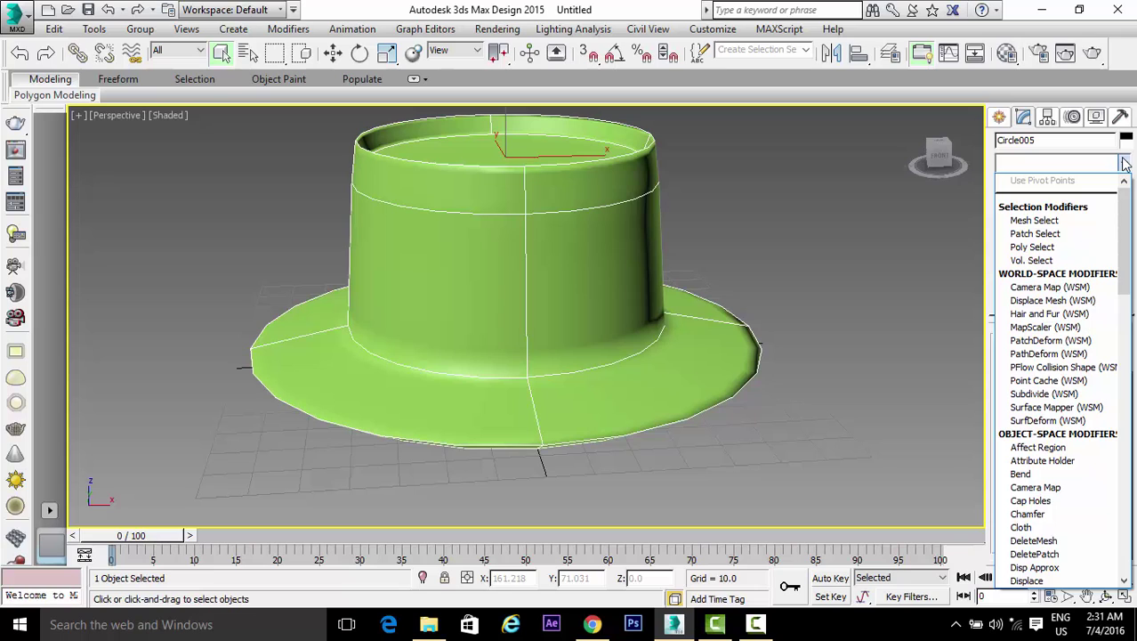
text(meshs)
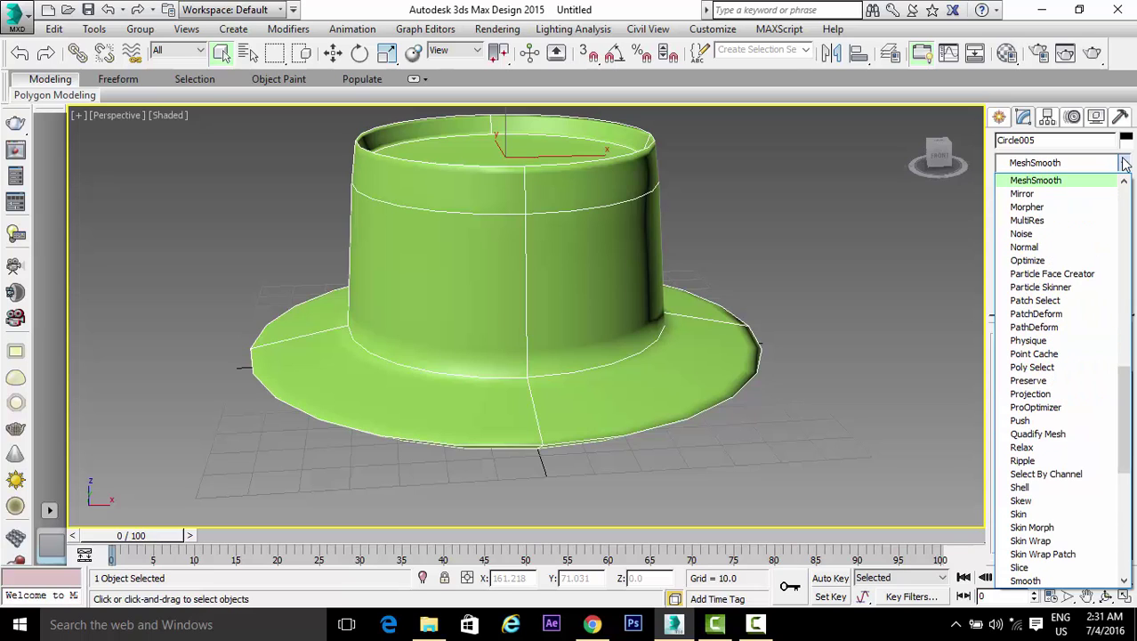
key(Return)
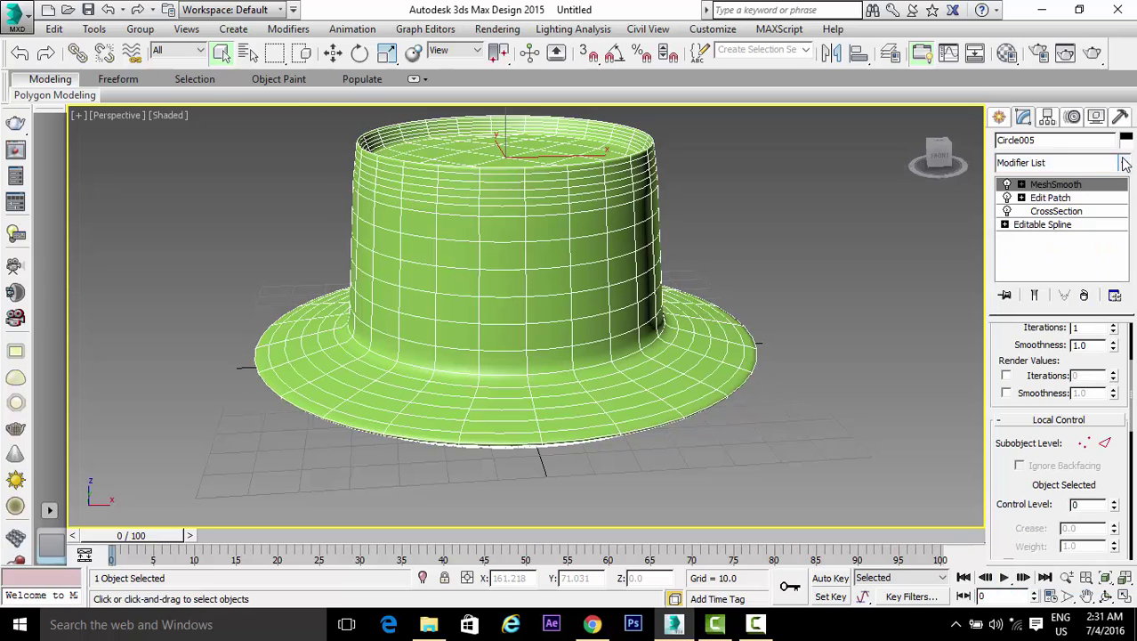
Stack a second MeshSmooth modifier on top of the first
click(1114, 169)
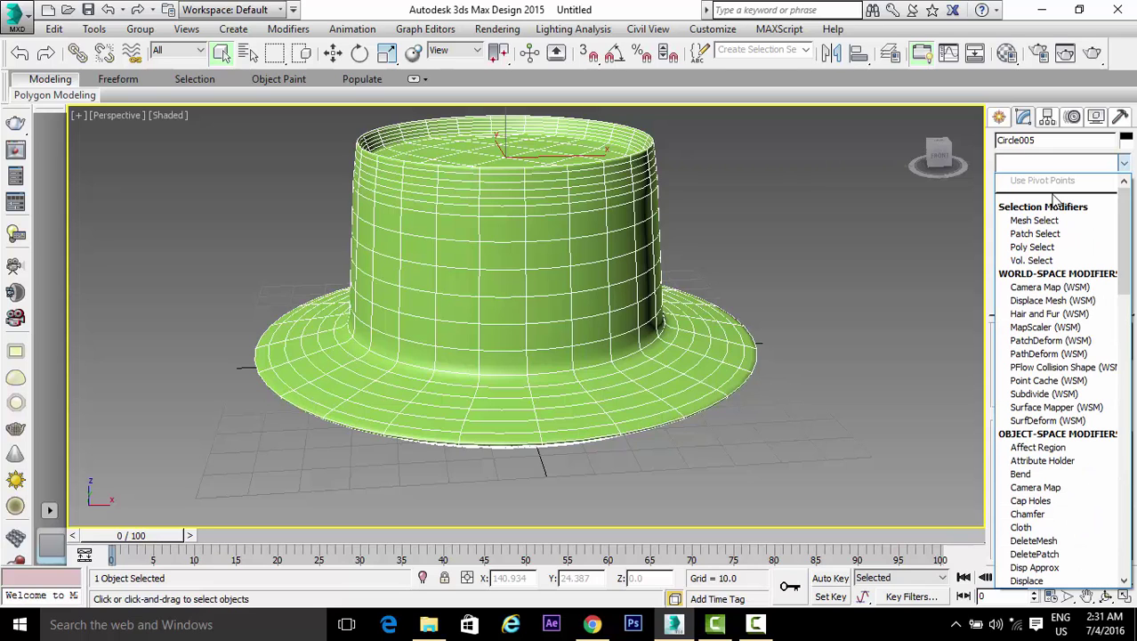
text(m)
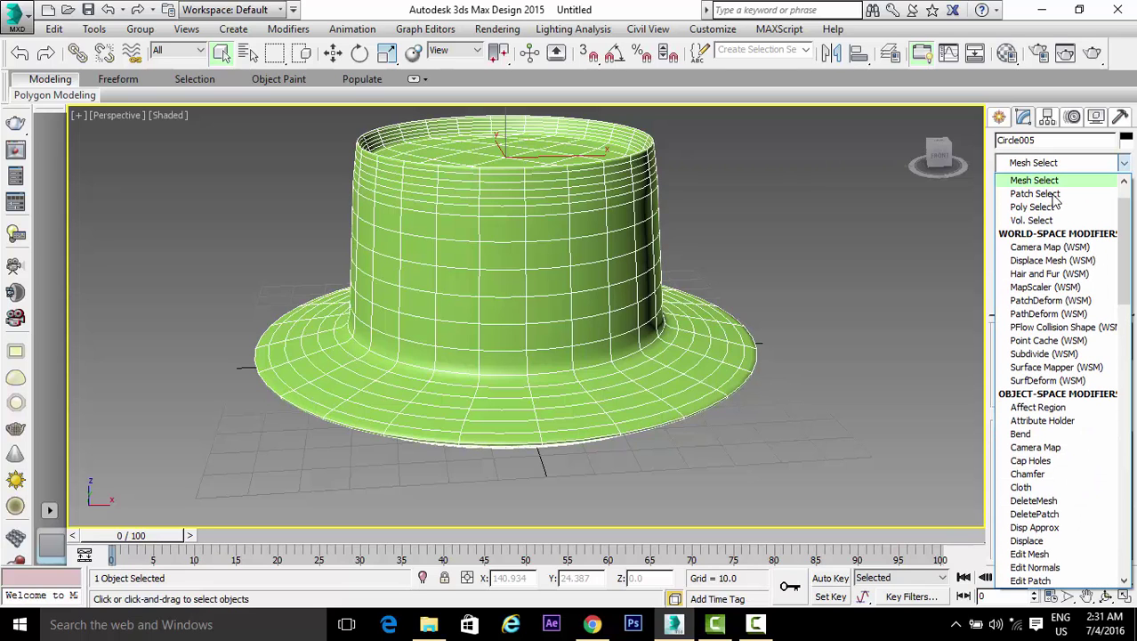
text(sm)
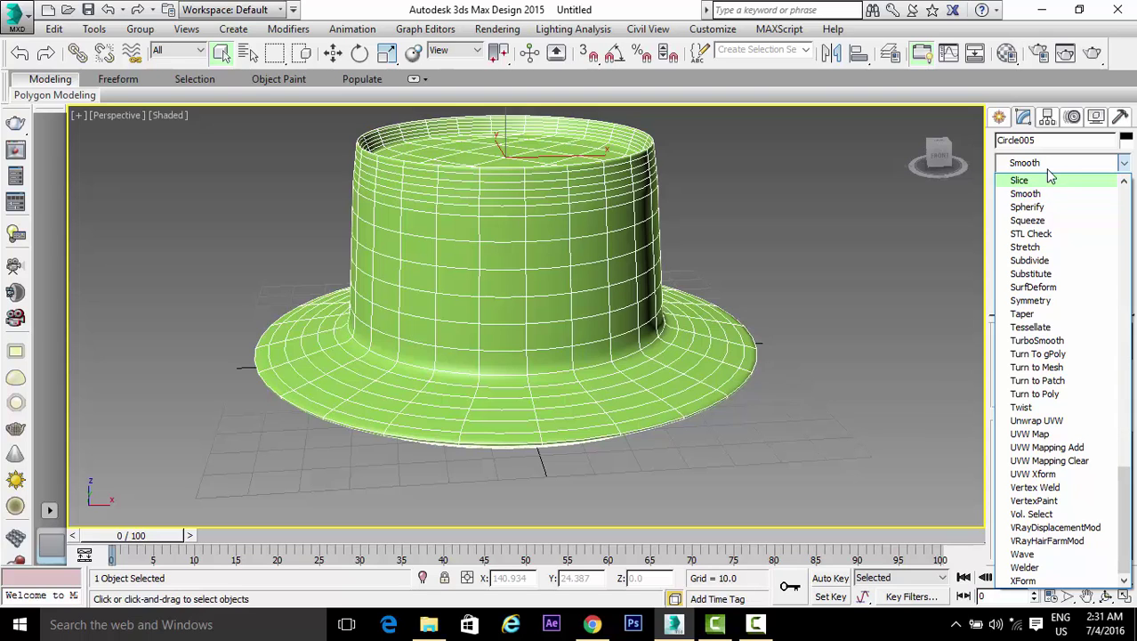
click(1050, 164)
click(1124, 165)
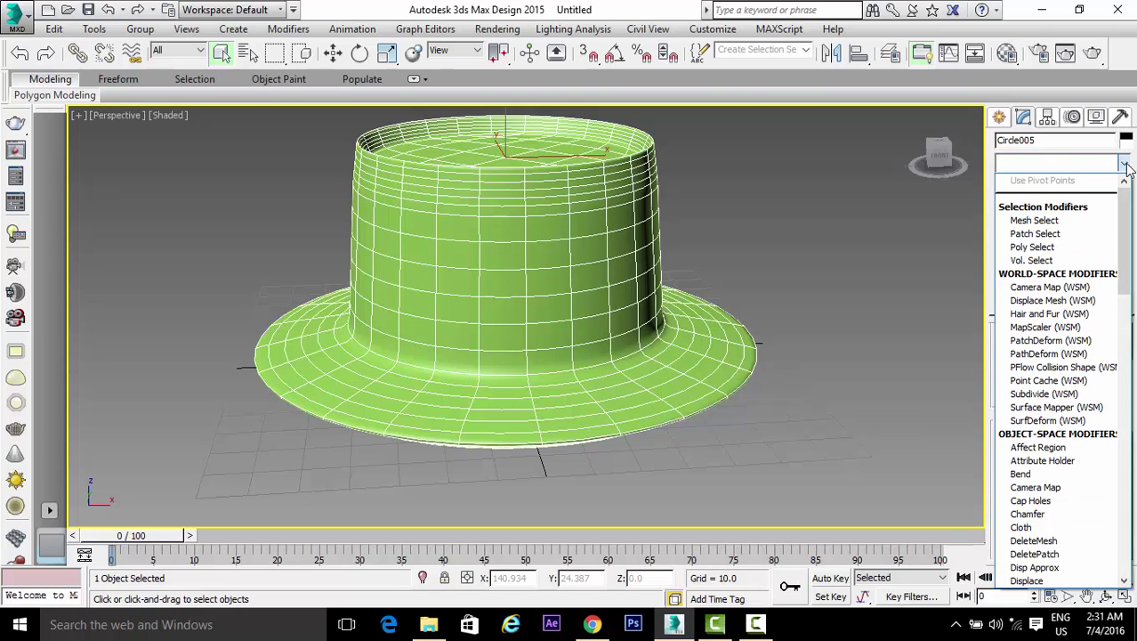
text(mesh)
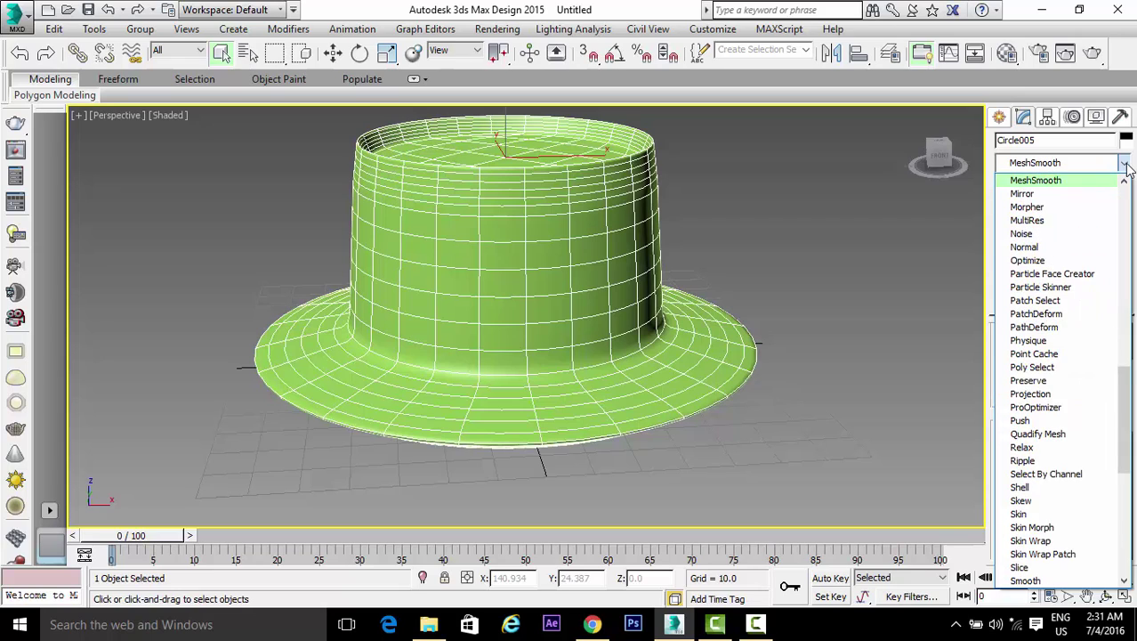
key(Return)
Pan and orbit the Perspective view to check the hat's underside and top, then show the Create panel
middle_drag(842, 388, 721, 407)
key(super)
key(super)
alt+middle_drag(708, 447, 596, 412)
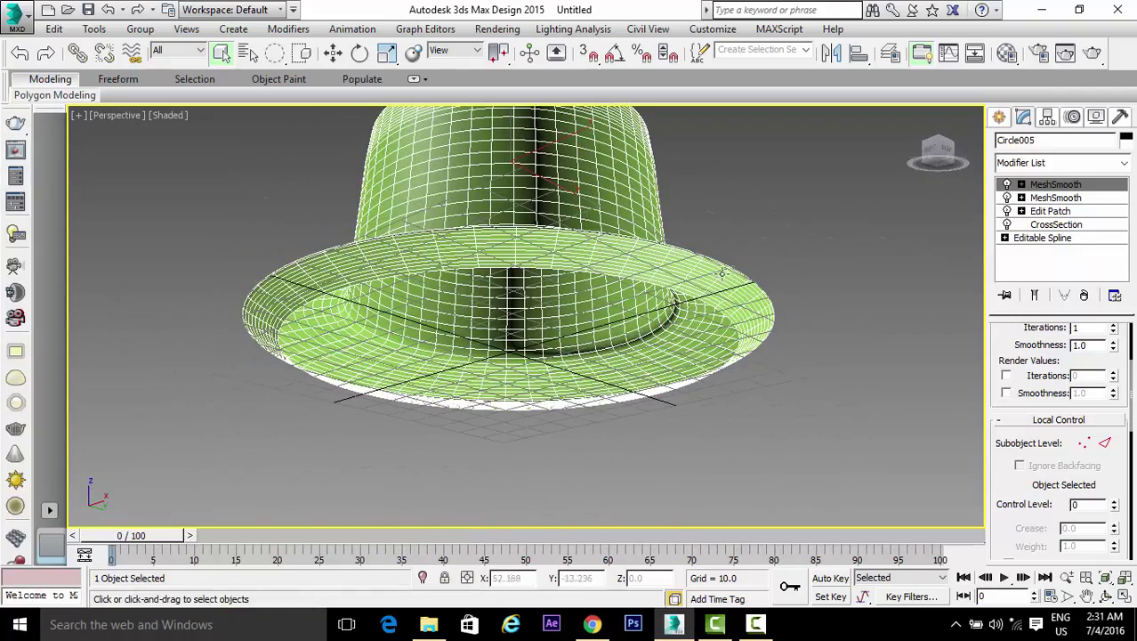
scroll(1033, 401, up, 3)
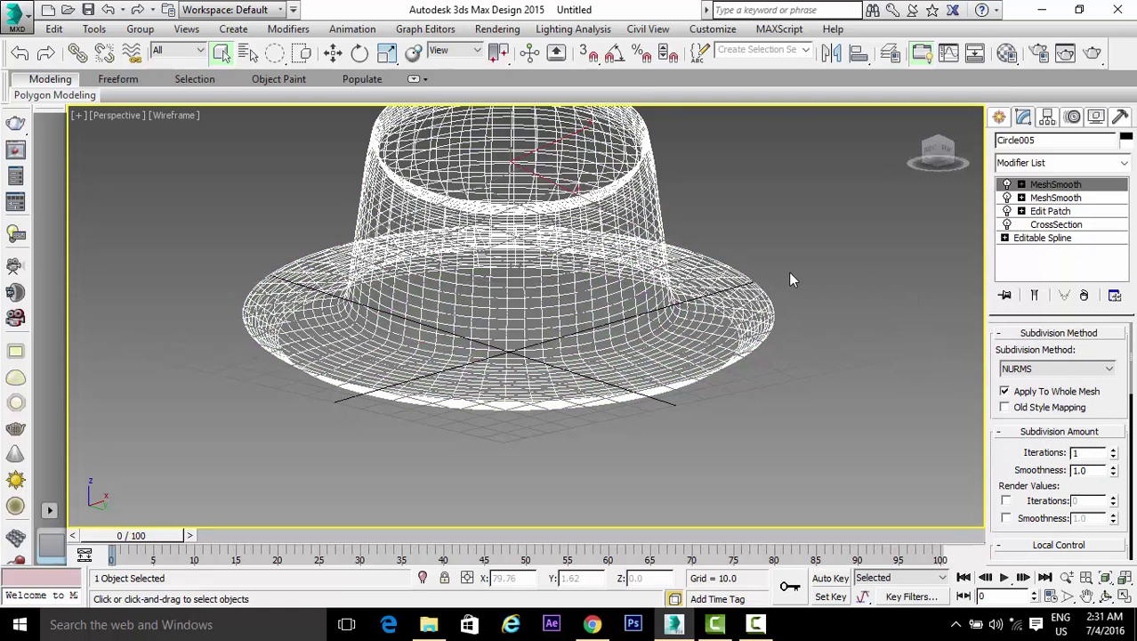
alt+middle_drag(772, 395, 730, 486)
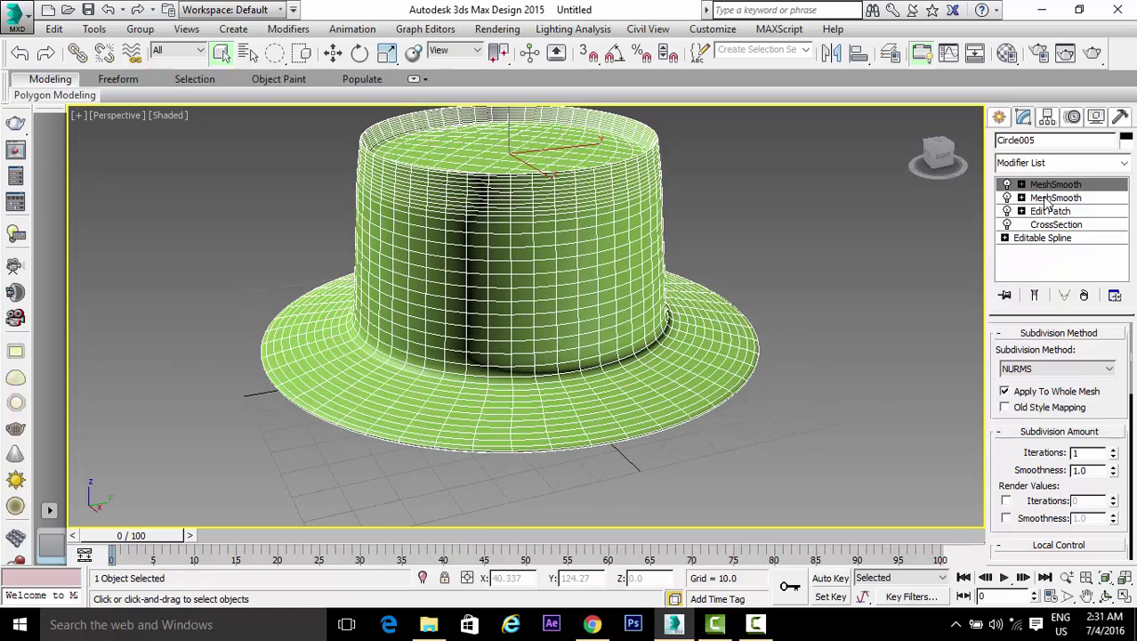
click(998, 119)
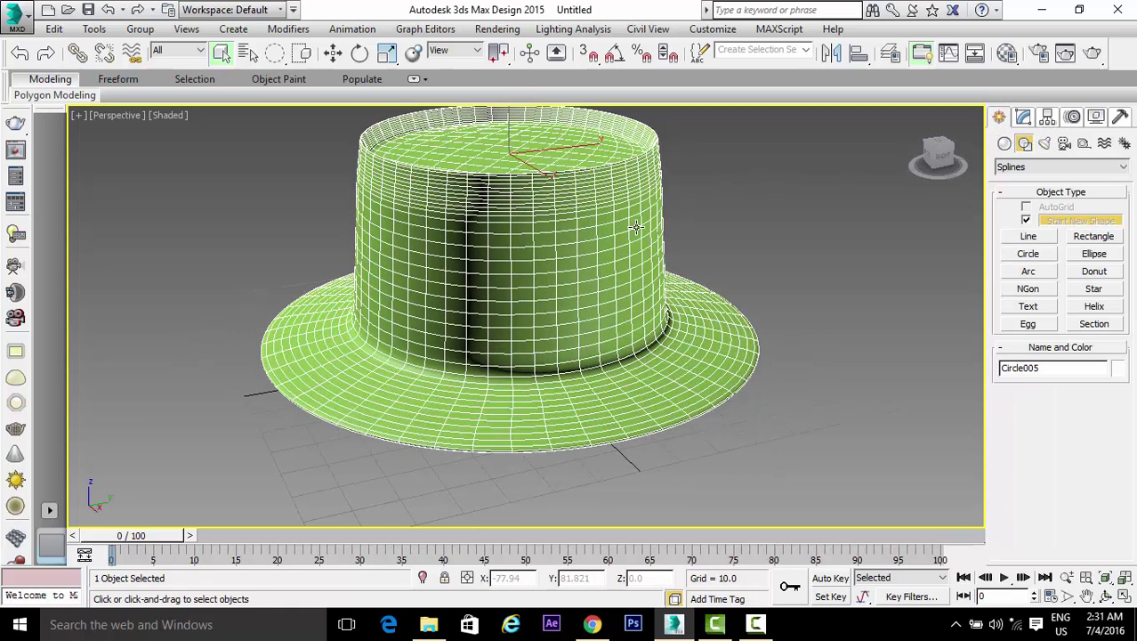
Switch the Create panel between primitives and shapes, then zoom out, orbit and deselect the hat
click(1004, 144)
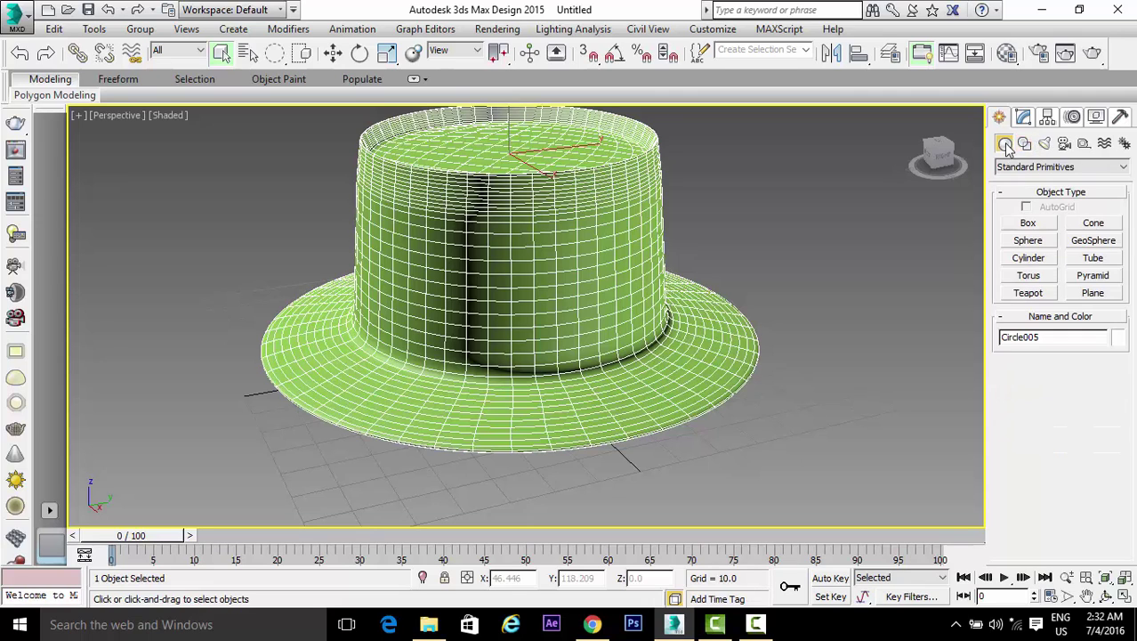
click(1025, 146)
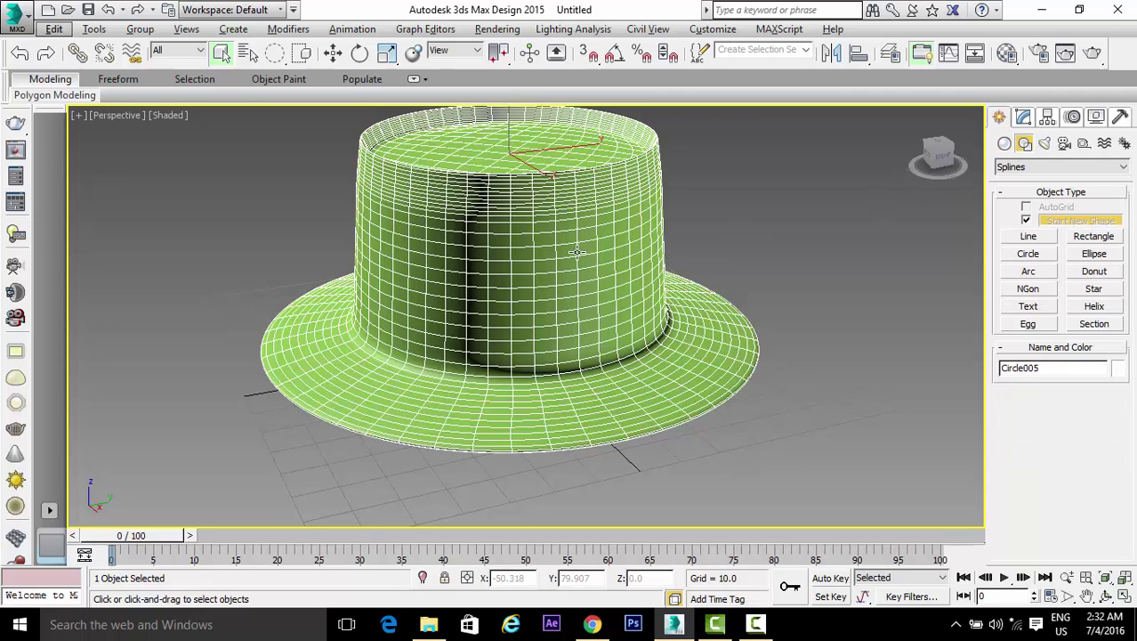
scroll(687, 291, down, 5)
alt+middle_drag(691, 354, 607, 352)
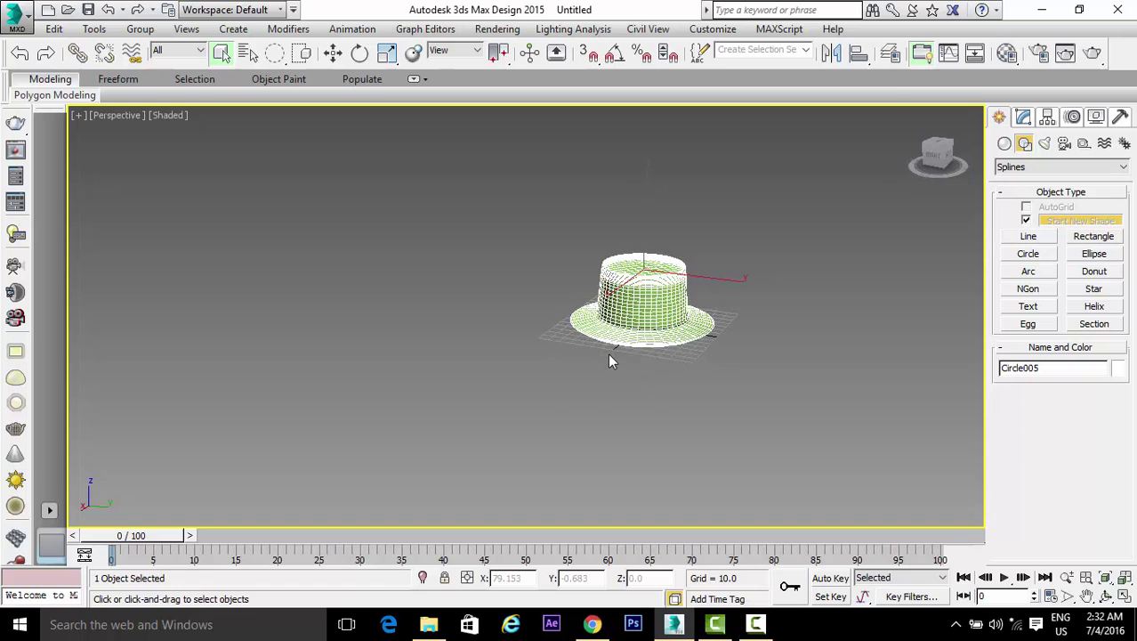
key(w)
click(728, 323)
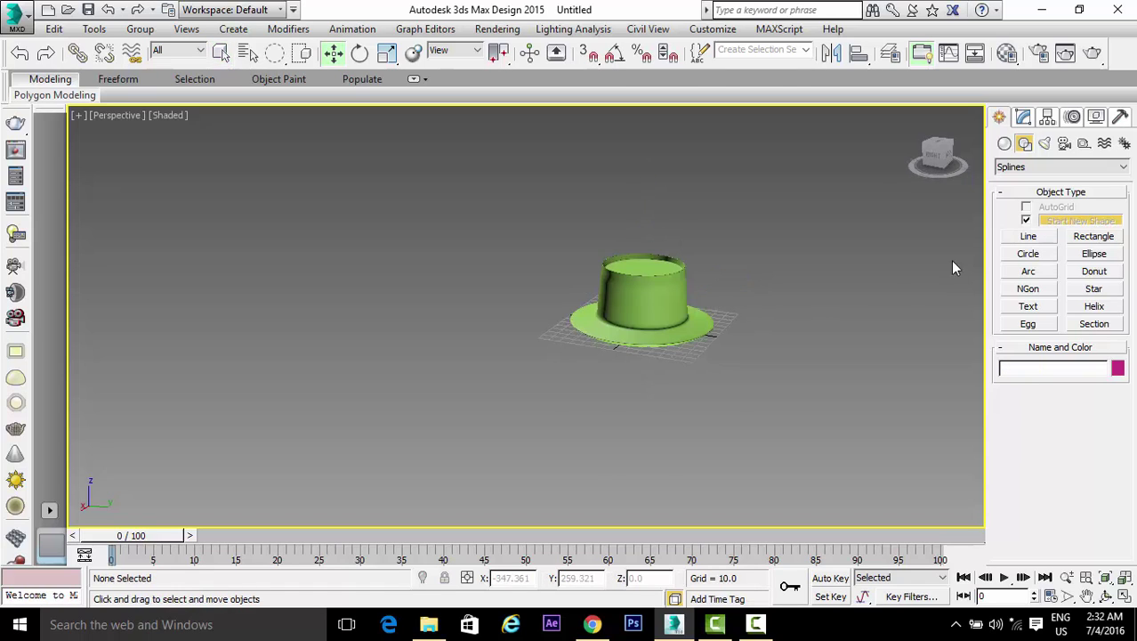
alt+middle_drag(694, 340, 589, 375)
Reselect the hat, view it from above, then return to Select Object and leave it deselected
click(608, 322)
scroll(590, 375, up, 6)
alt+middle_drag(578, 318, 637, 341)
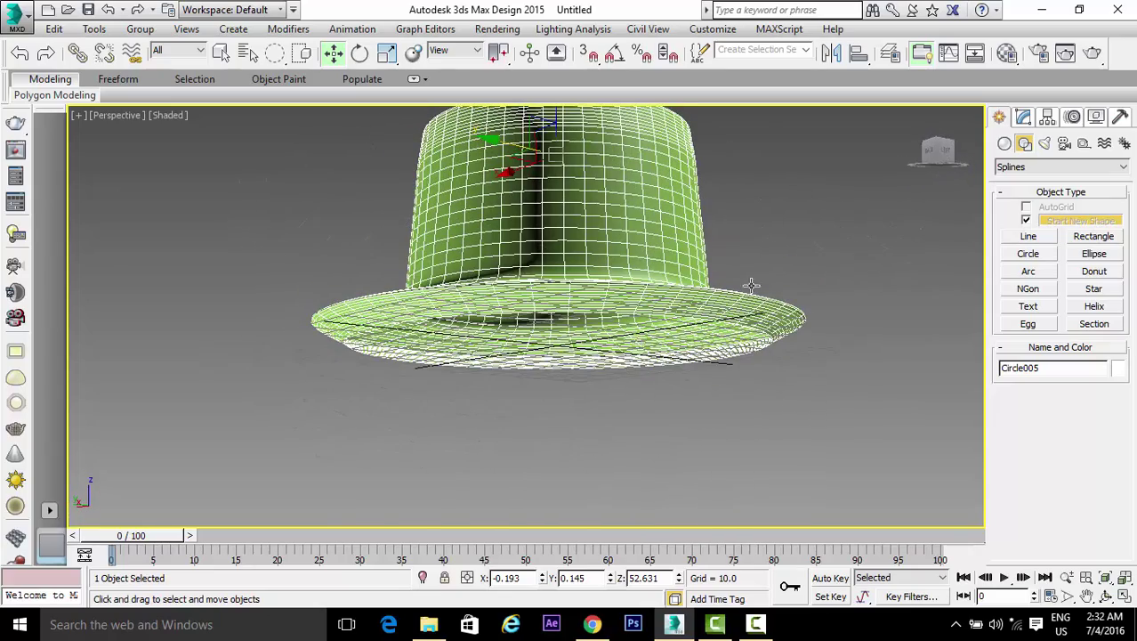
key(q)
click(814, 224)
alt+middle_drag(788, 362, 754, 428)
scroll(756, 425, down, 3)
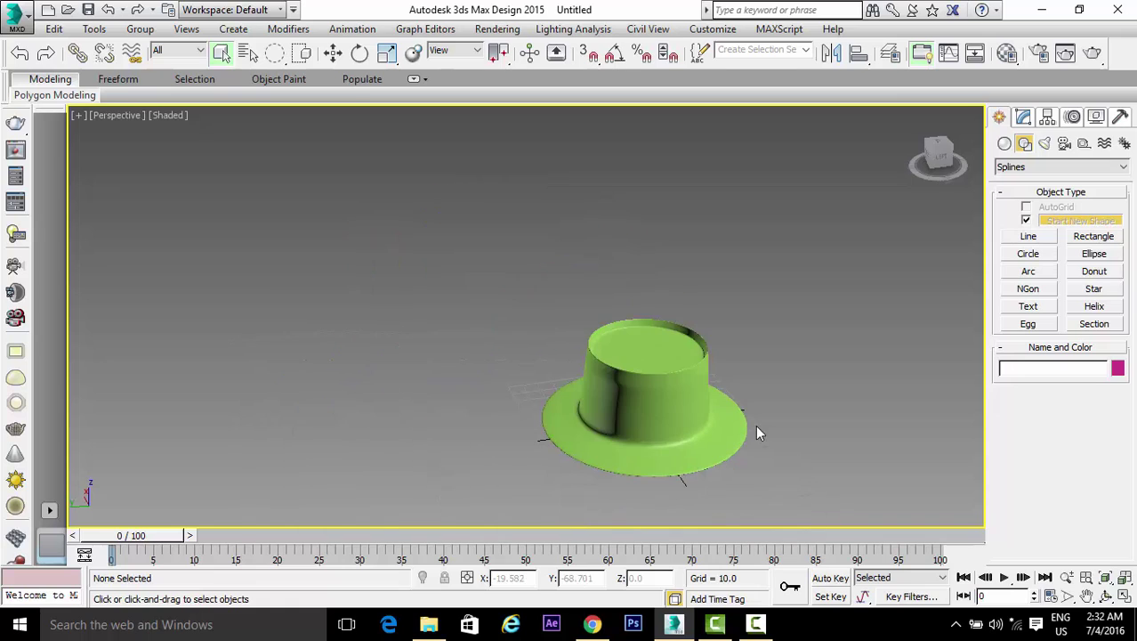
click(754, 628)
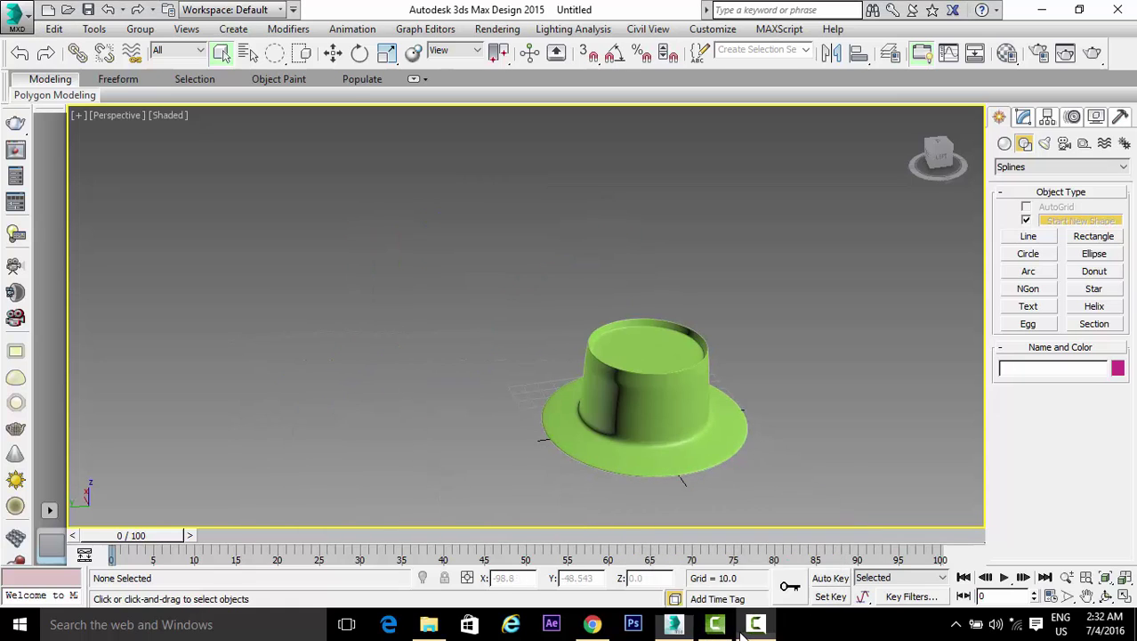